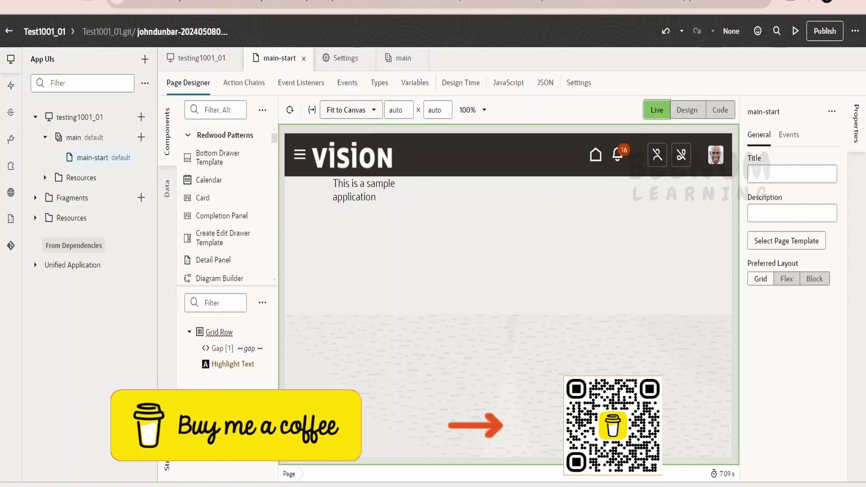
Switch to Oracle Fusion Applications and open the Sandboxes page among the configuration tools
left_click(68, 1)
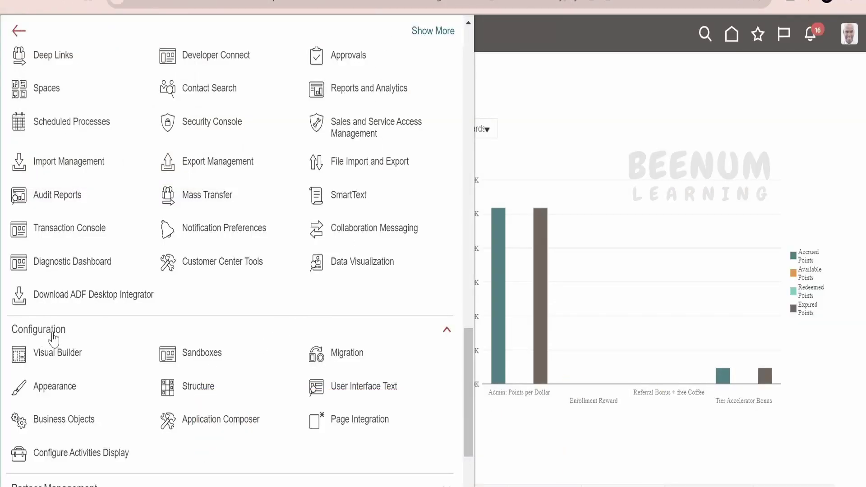
left_click(52, 354)
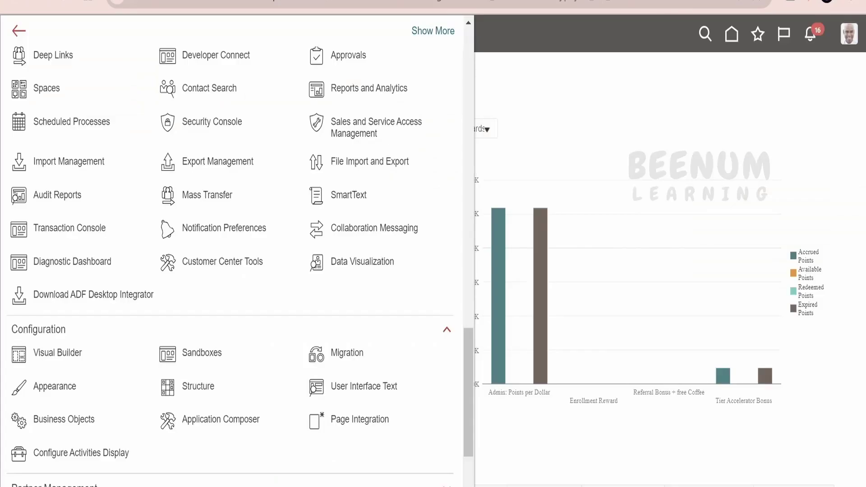
scroll(204, 439, "up", 3)
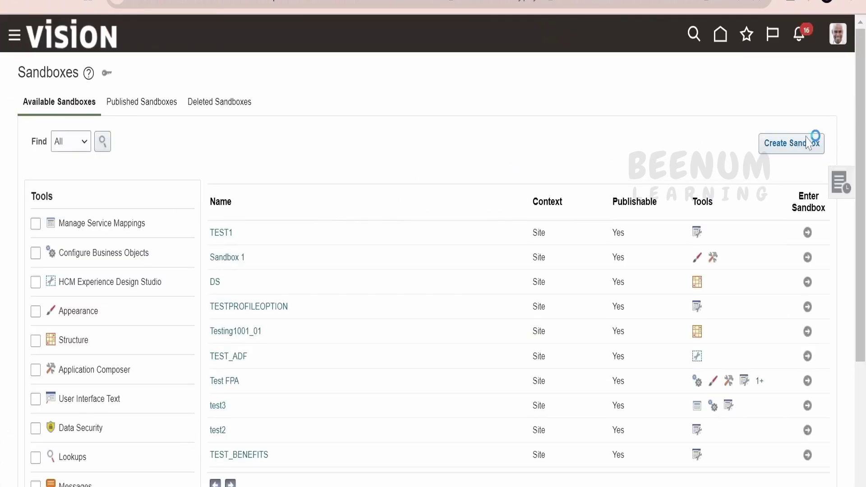
Create a publishable sandbox named Test100_01 with Application Composer and Structure active, and enter it
left_click(799, 145)
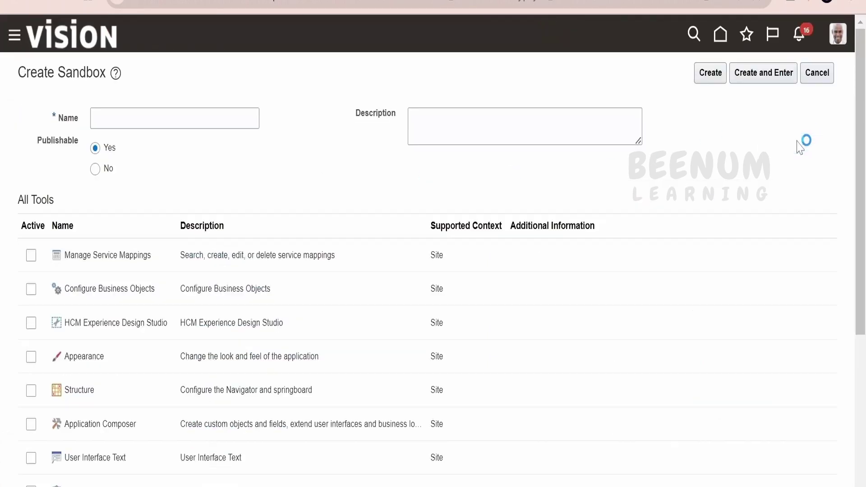
type("Te")
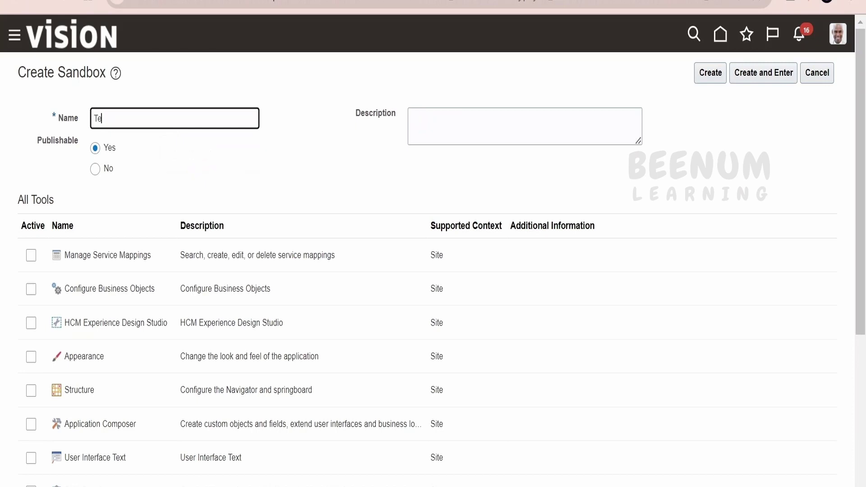
type("st1001")
left_click(31, 426)
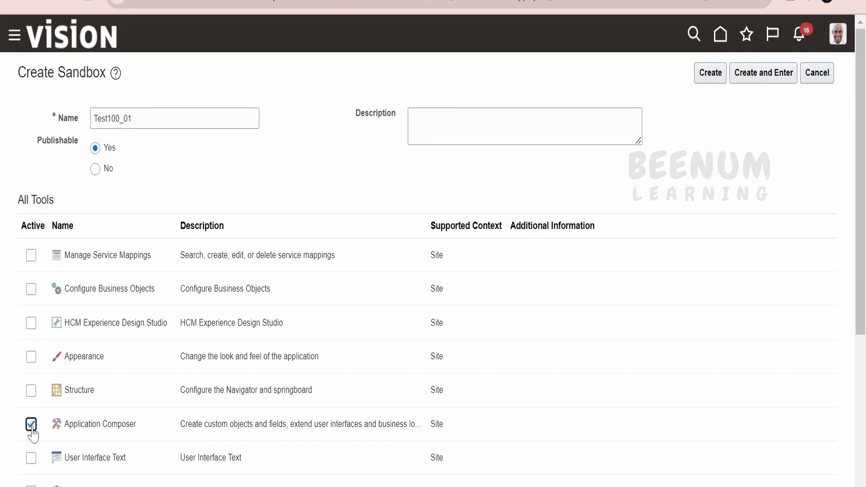
left_click(31, 390)
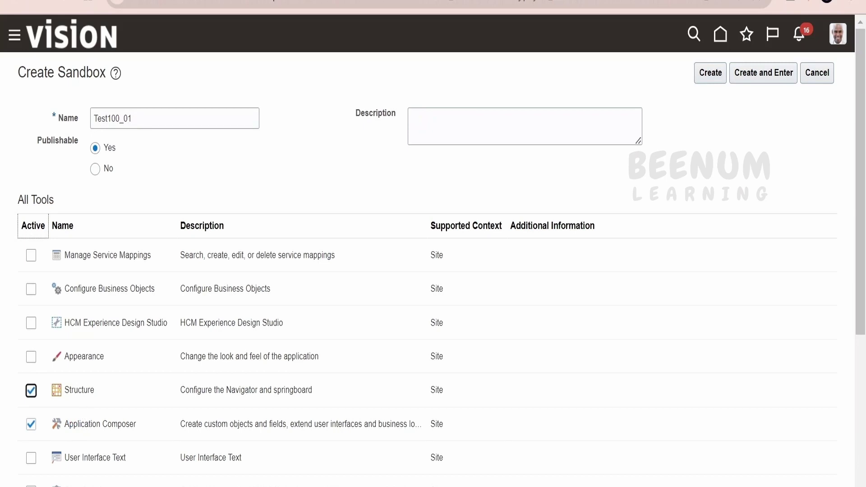
left_click(763, 74)
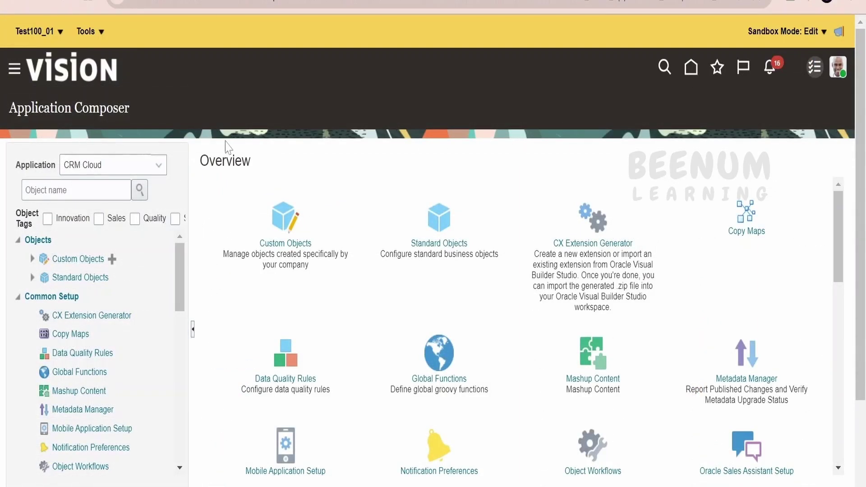
Set Application Composer's application to ERP and SCM Cloud and expand the custom objects
left_click(159, 167)
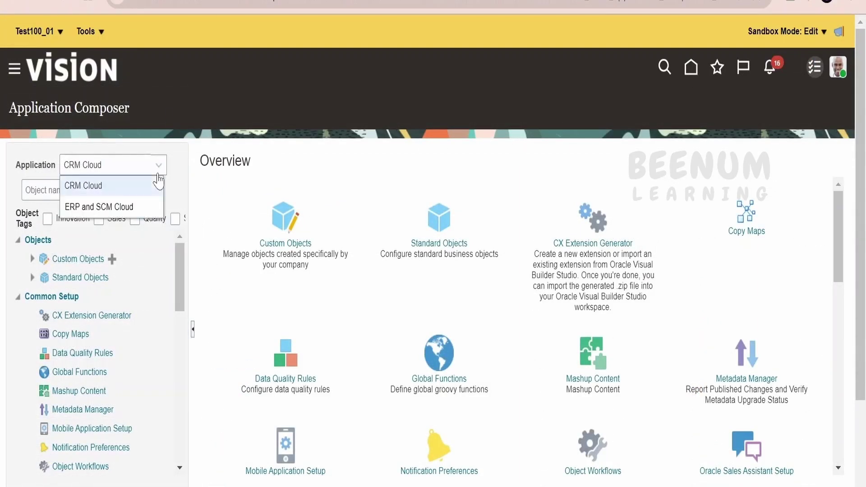
left_click(136, 207)
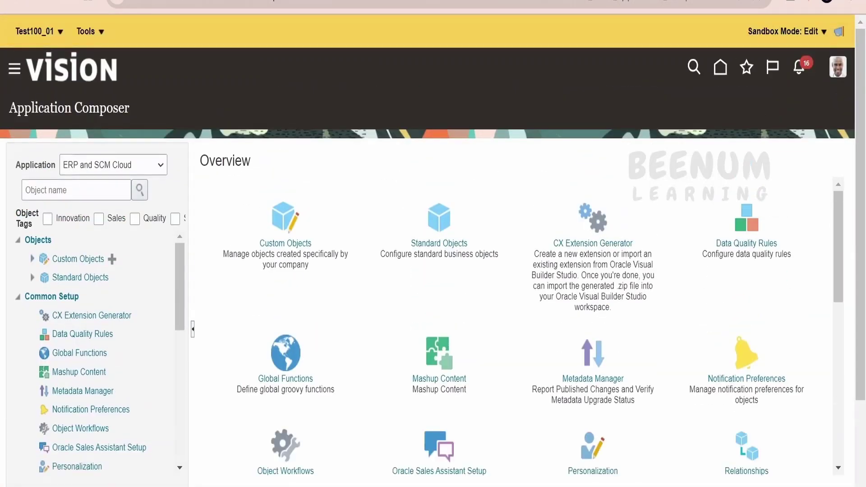
left_click(48, 259)
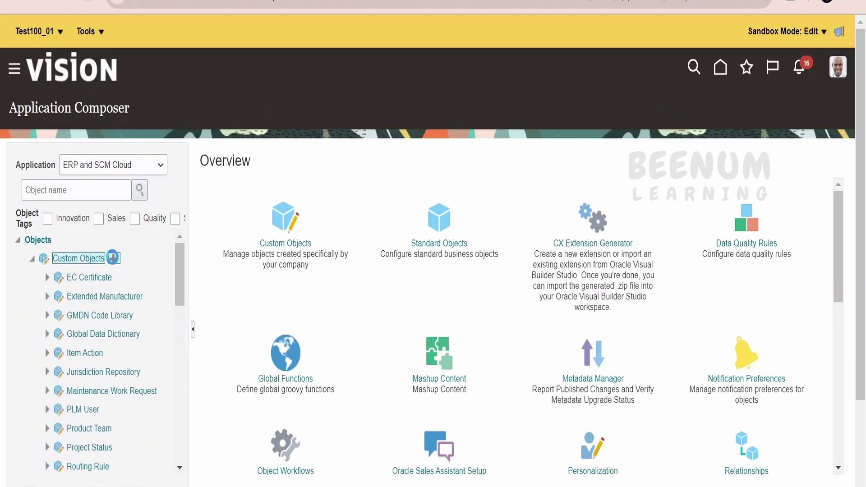
Create a custom object with display label ABC_1001_01, plural label ABC_1001_01 and Text as the record name data type
left_click(112, 258)
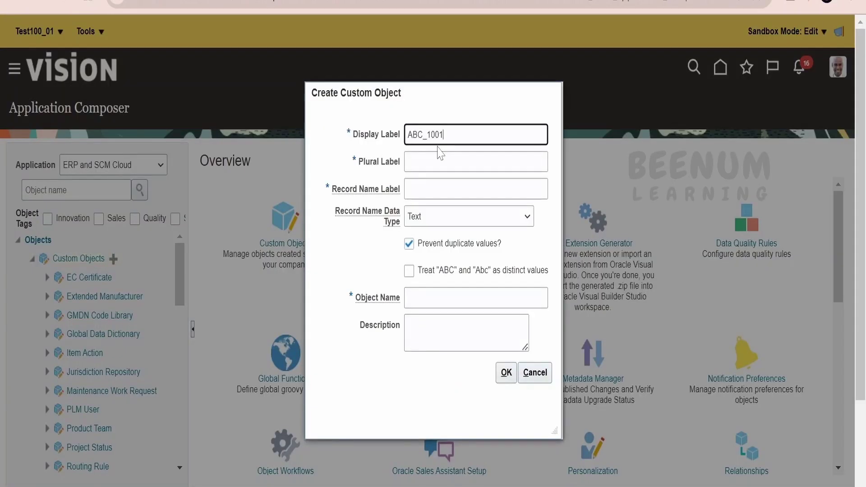
left_click(356, 260)
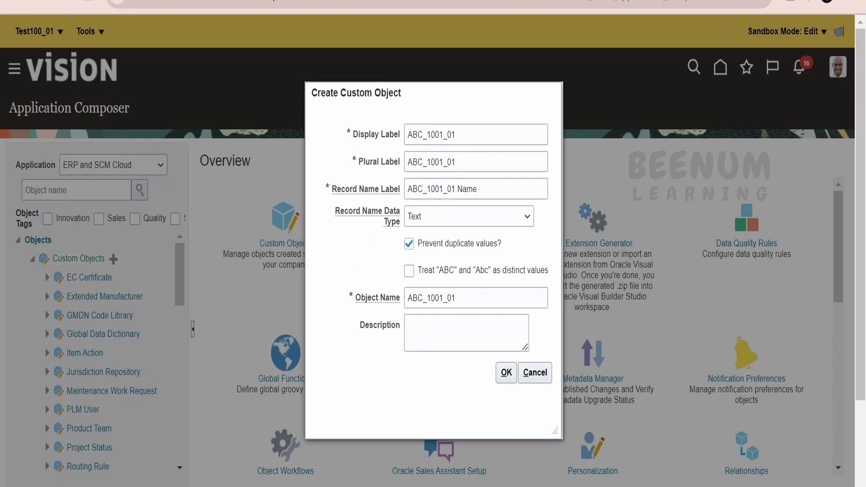
left_click(440, 216)
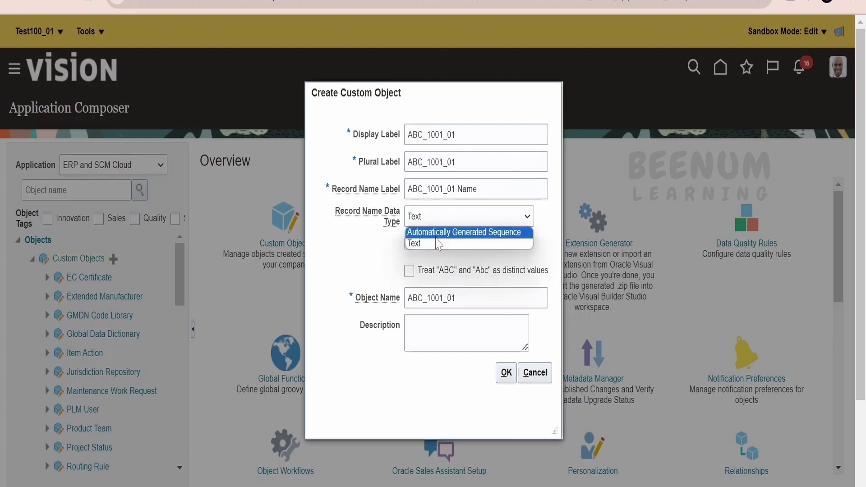
left_click(383, 234)
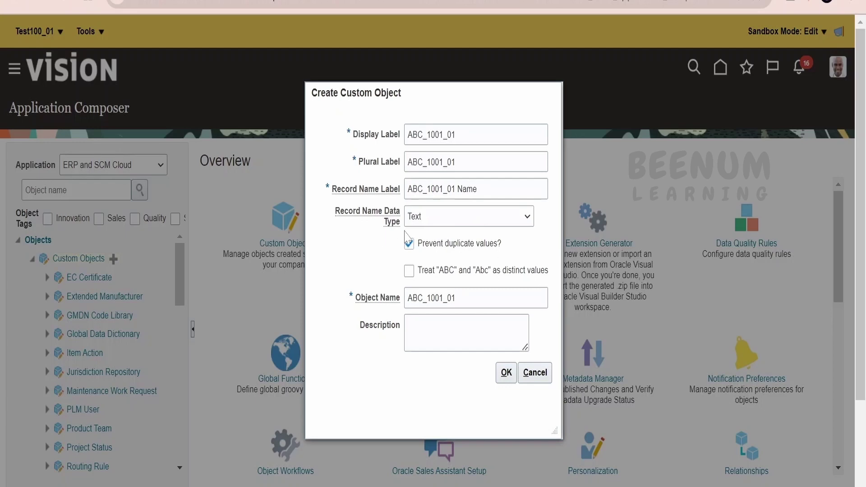
left_click(506, 372)
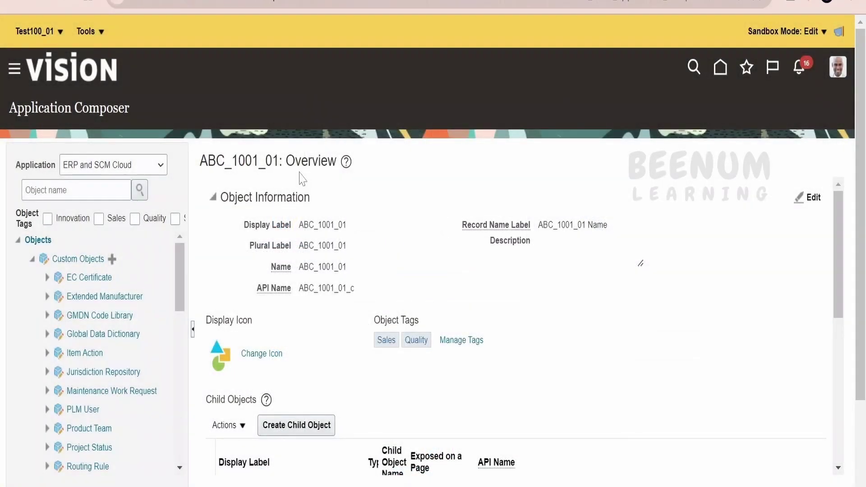
Open the fields of the ABC_1001_01 custom object
scroll(37, 384, "down", 3)
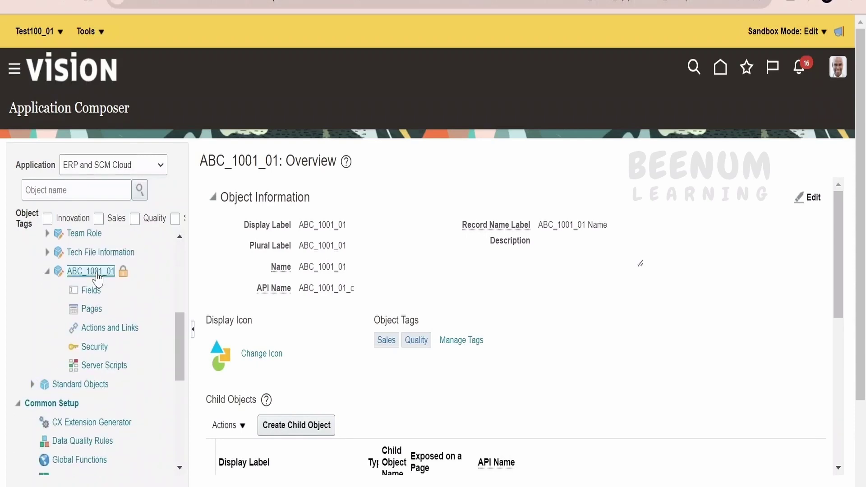
scroll(97, 277, "up", 1)
scroll(97, 277, "up", 3)
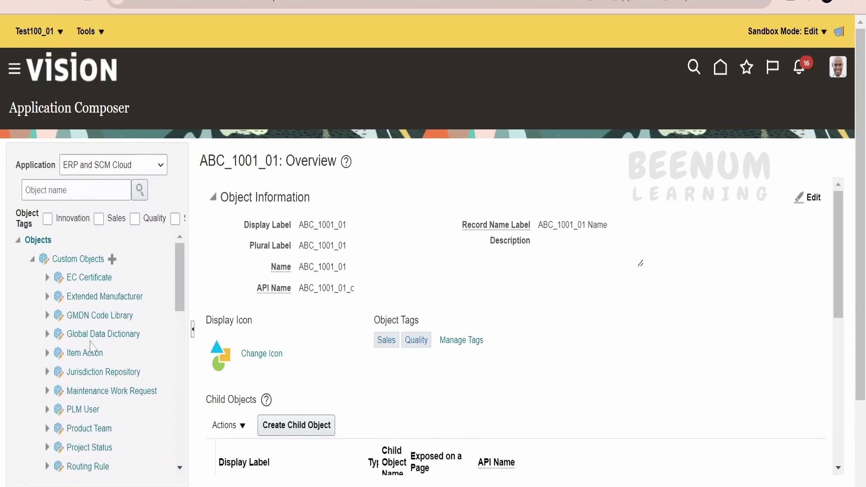
scroll(86, 389, "down", 3)
left_click(91, 373)
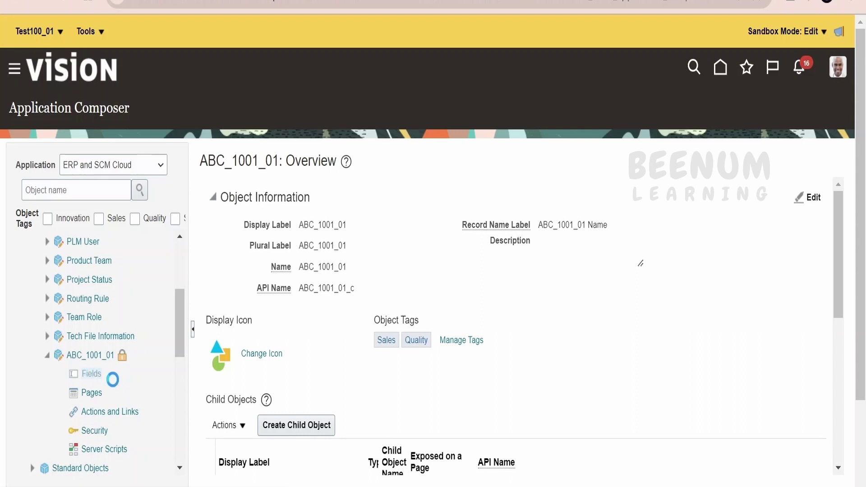
Create a custom text field with display label and name Field01, and save it
left_click(243, 228)
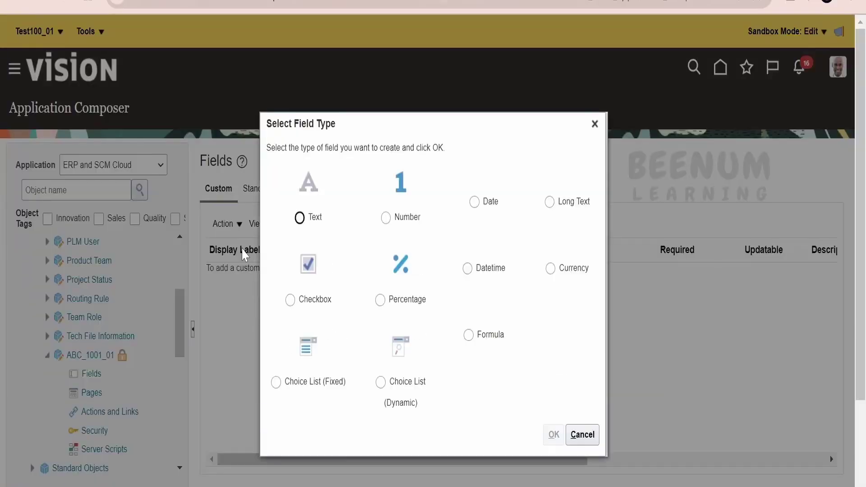
left_click(299, 194)
left_click(557, 412)
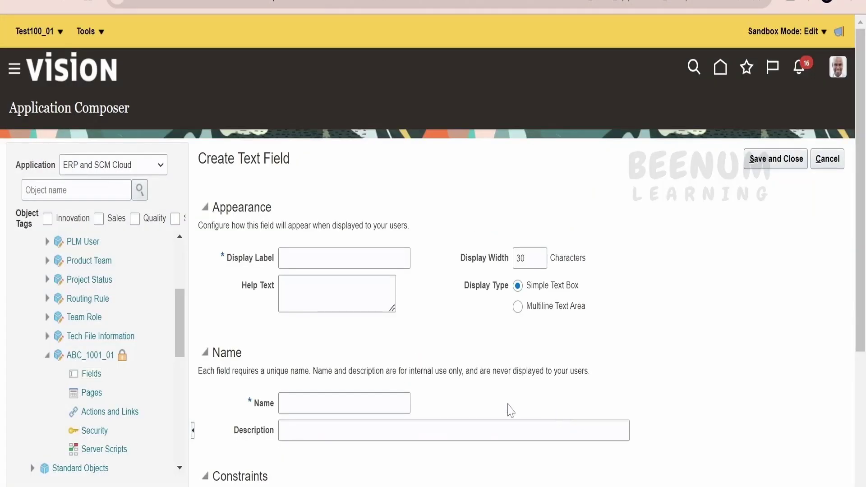
left_click(344, 258)
type("Field01")
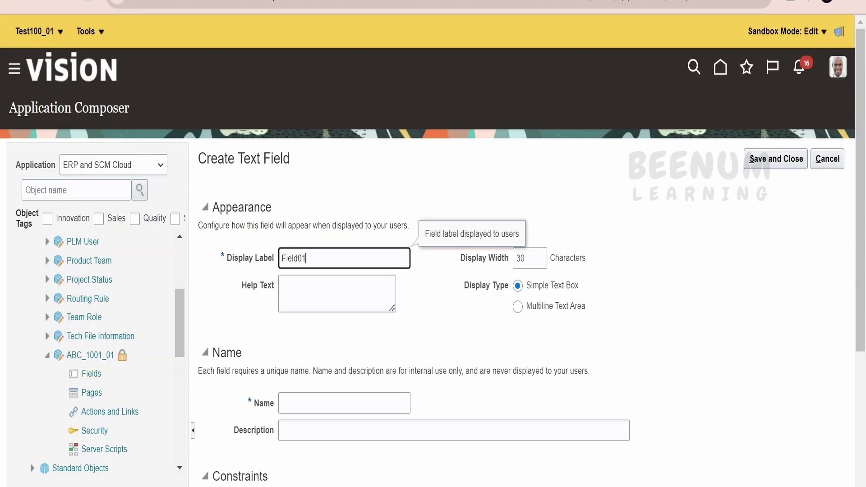
scroll(500, 274, "down", 2)
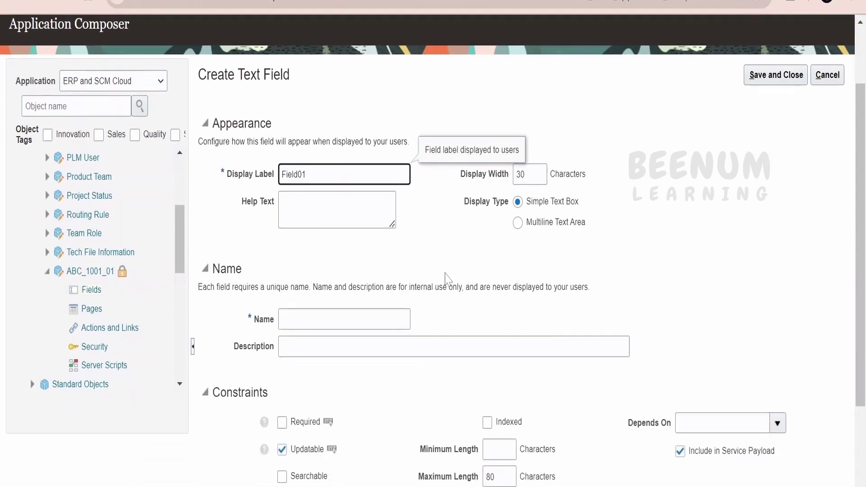
left_click(790, 75)
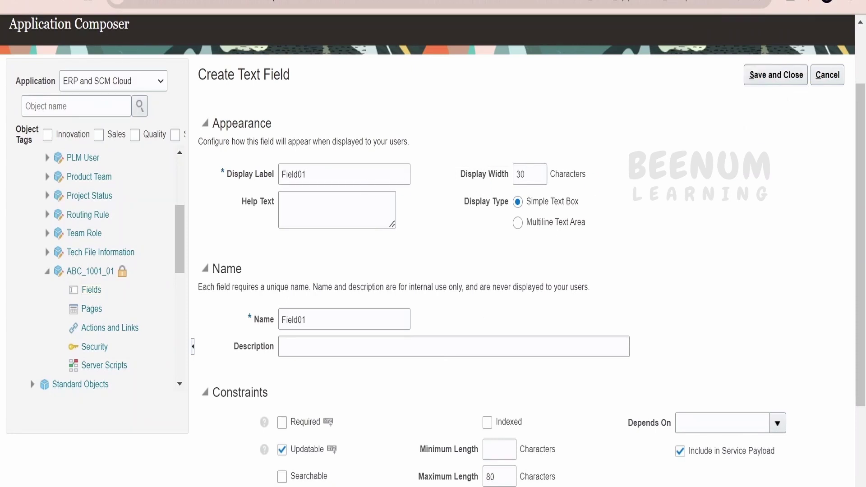
left_click(776, 75)
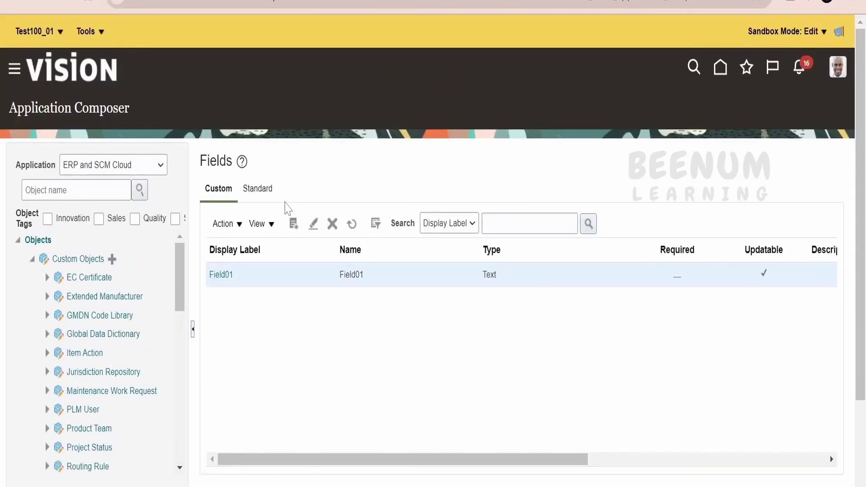
Start a second custom text field and give it the display label Field02
left_click(239, 224)
left_click(241, 248)
left_click(386, 193)
left_click(299, 193)
left_click(554, 410)
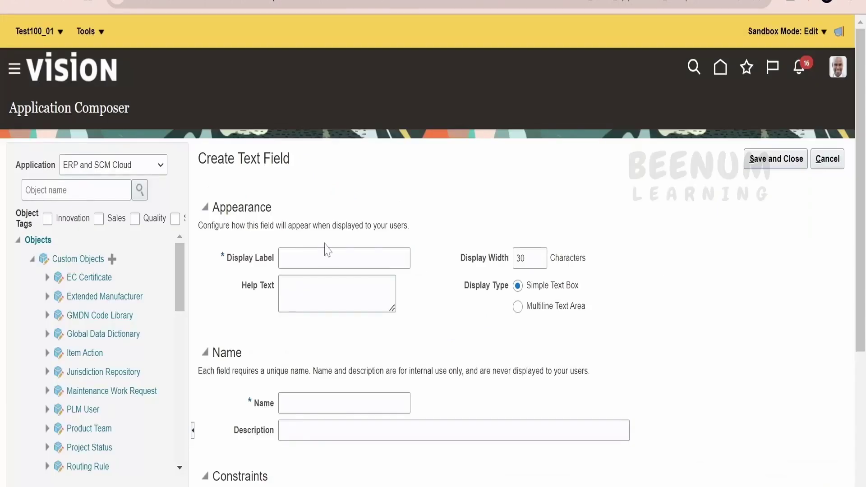
left_click(344, 258)
type("Field02")
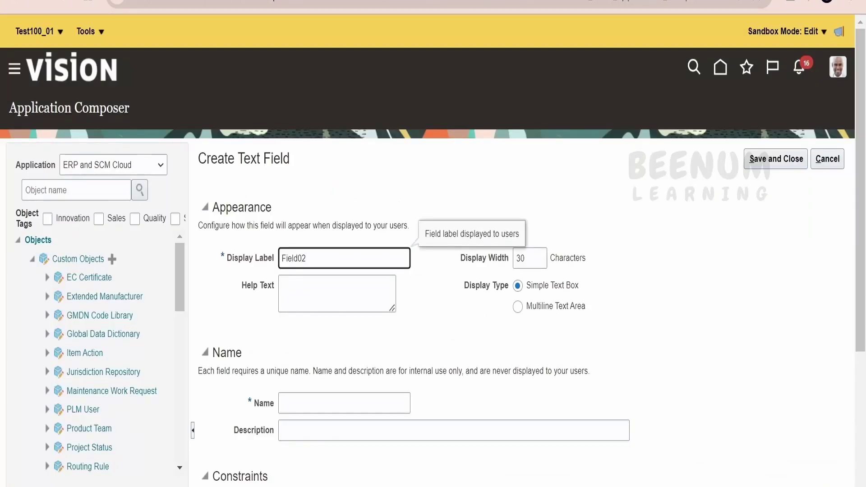
scroll(419, 321, "down", 2)
left_click(449, 304)
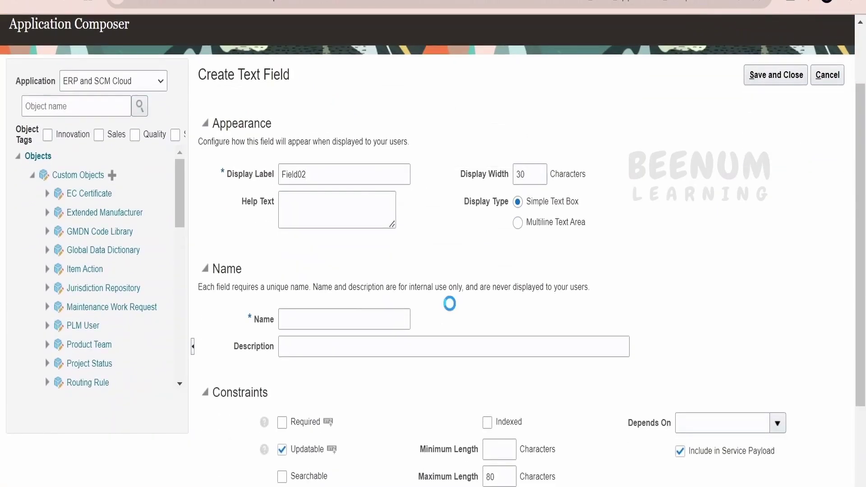
Review the constraints and default value options of Field02, and save the field
scroll(293, 342, "down", 2)
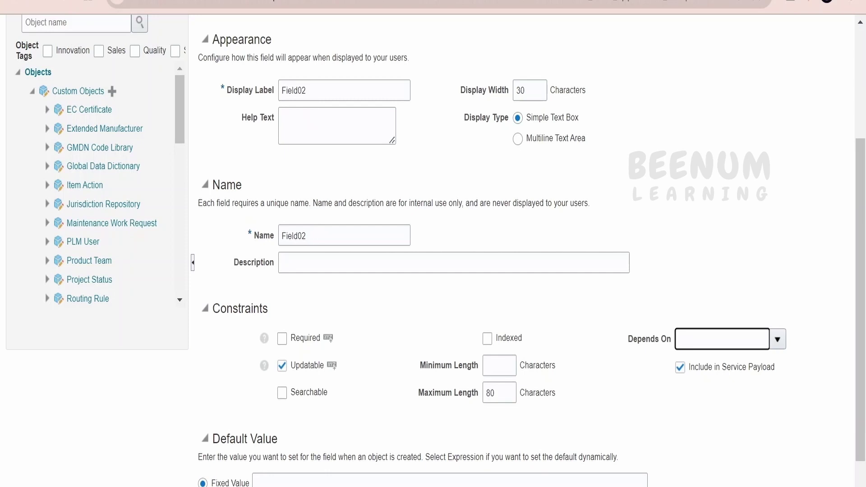
scroll(306, 246, "down", 1)
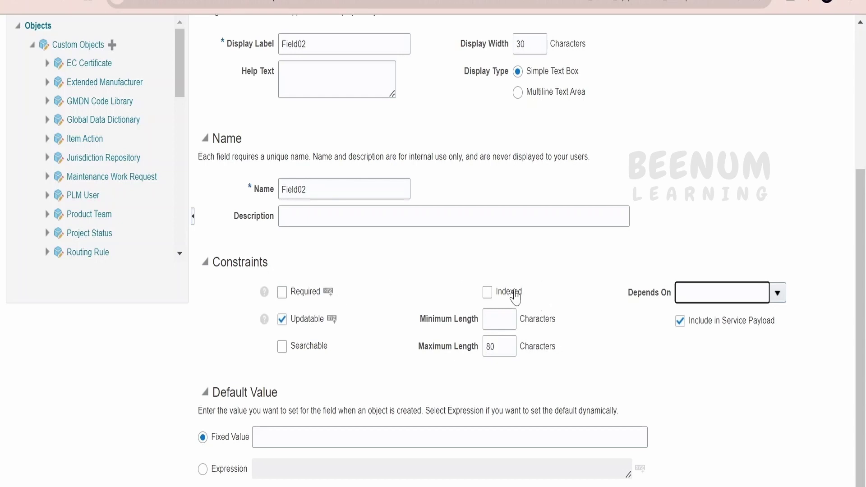
scroll(515, 298, "up", 5)
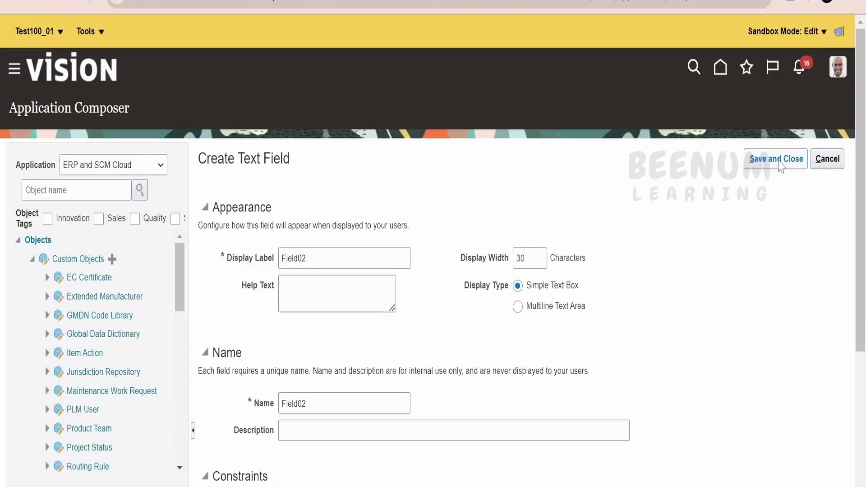
left_click(776, 159)
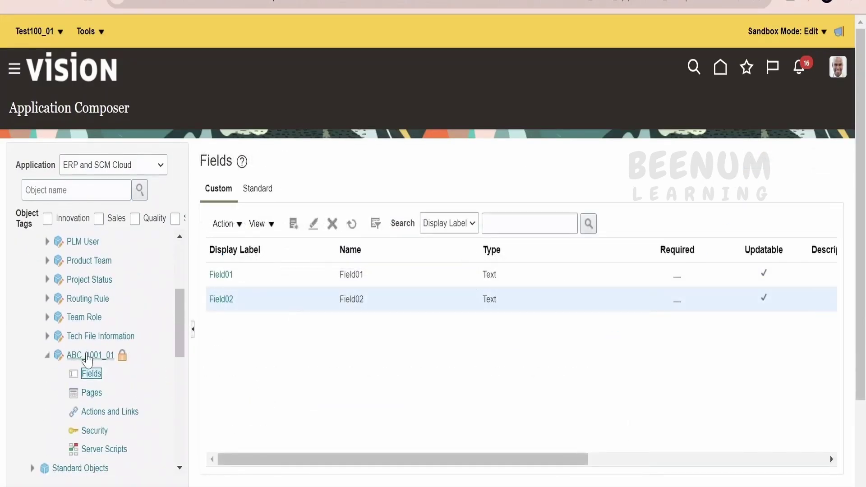
Show the list of all custom objects and copy the link address of ABC_1001_01's REST Describe resource
scroll(83, 316, "up", 5)
left_click(113, 258)
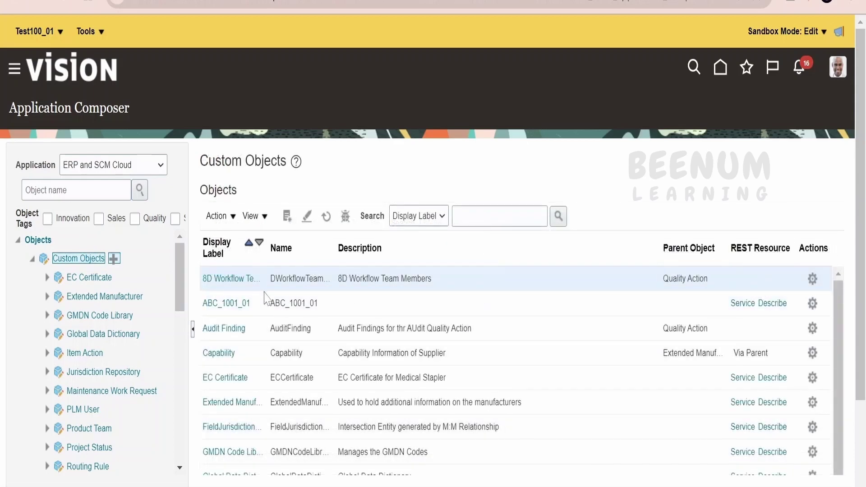
left_click(361, 313)
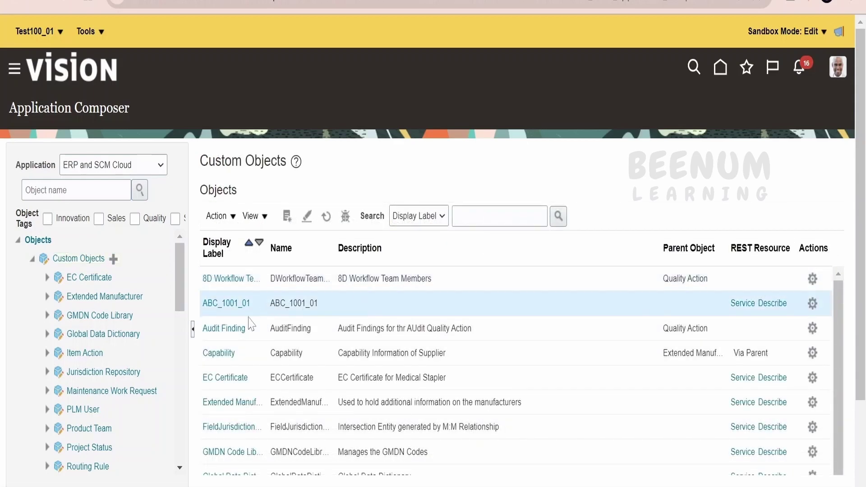
right_click(781, 311)
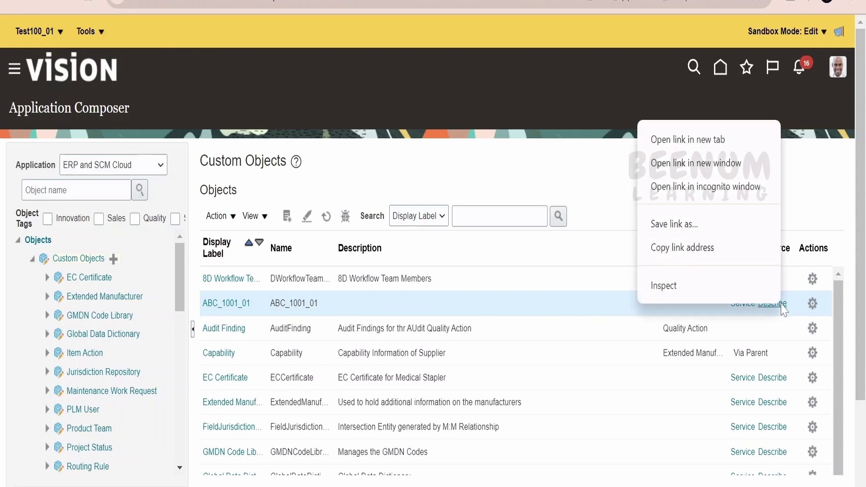
left_click(697, 249)
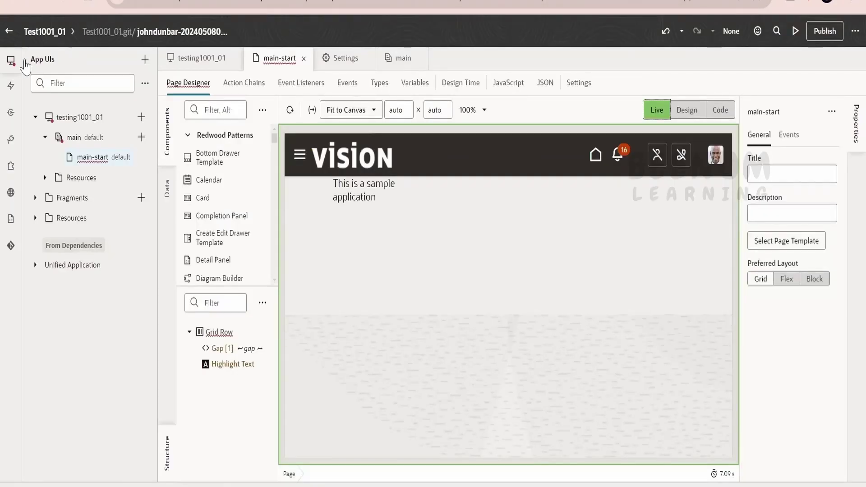
Show the service connections of the Test1001_01 Visual Builder workspace and start recording network activity in the browser's developer tools
left_click(11, 112)
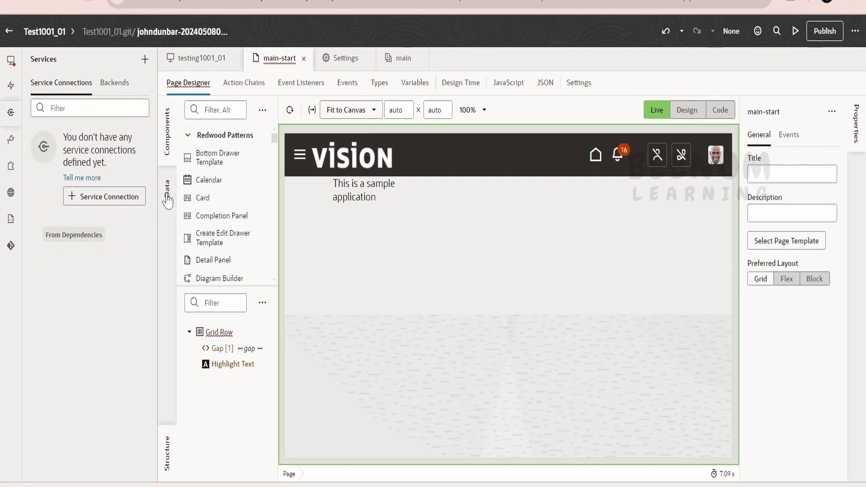
right_click(328, 27)
left_click(382, 389)
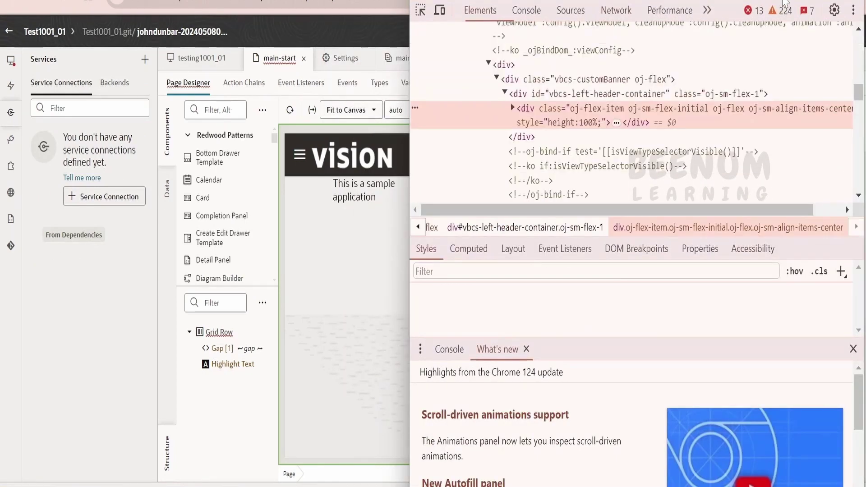
left_click(616, 10)
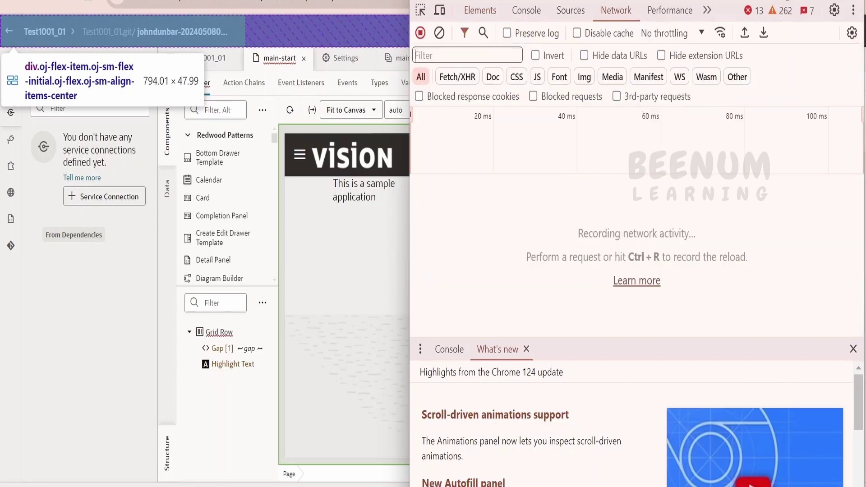
key("F12")
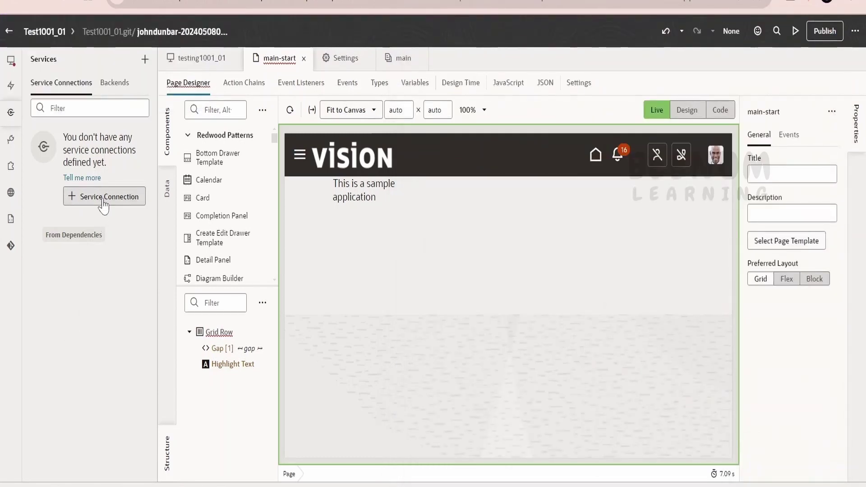
Start a service connection defined by specification, with API type ADF Describe and service name CustomObject
left_click(104, 198)
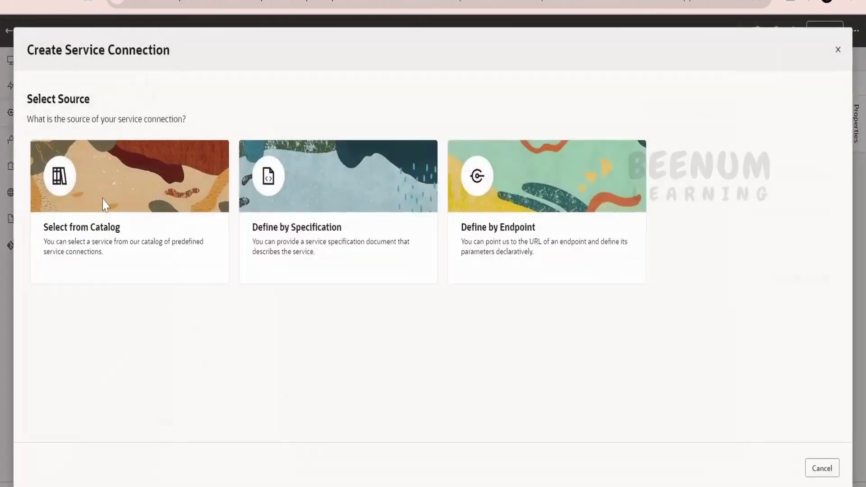
left_click(336, 191)
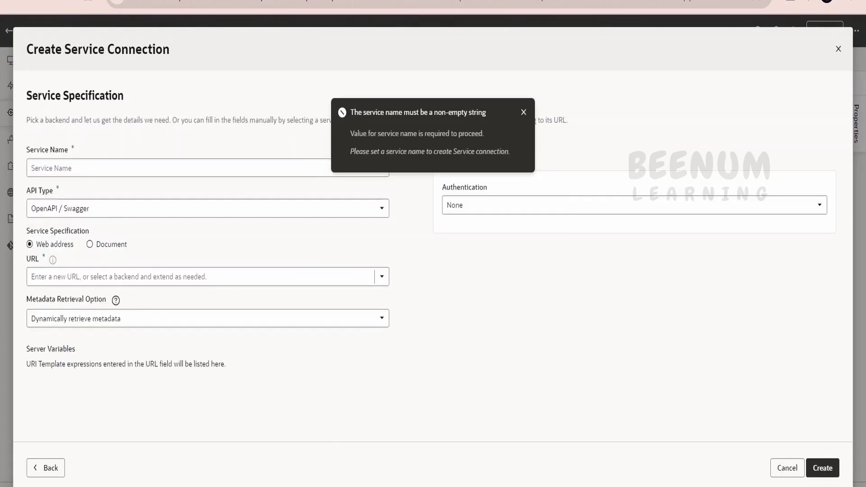
left_click(90, 208)
left_click(74, 260)
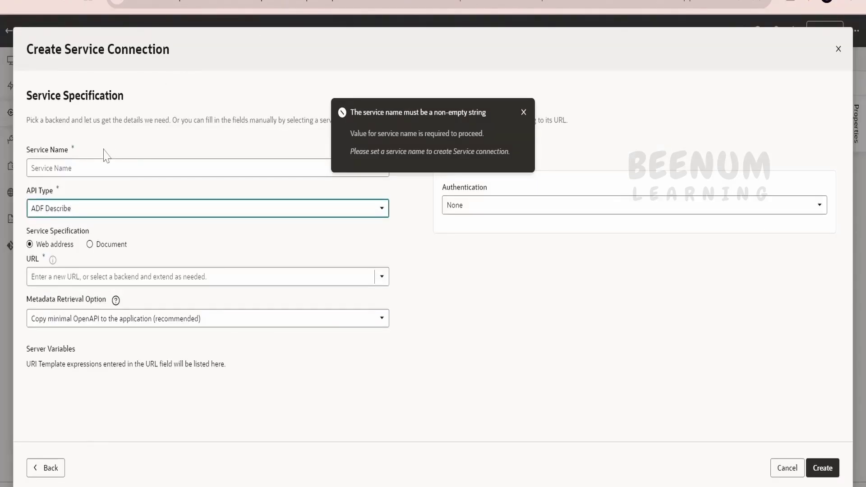
left_click(108, 168)
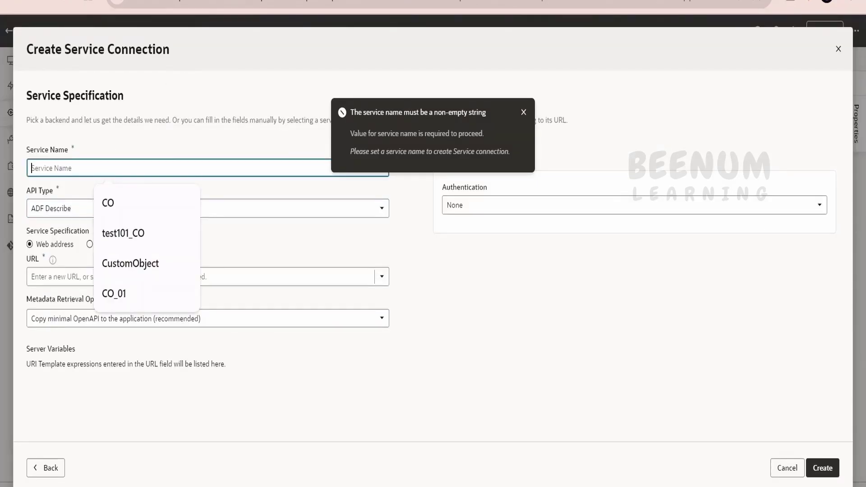
type("Custom")
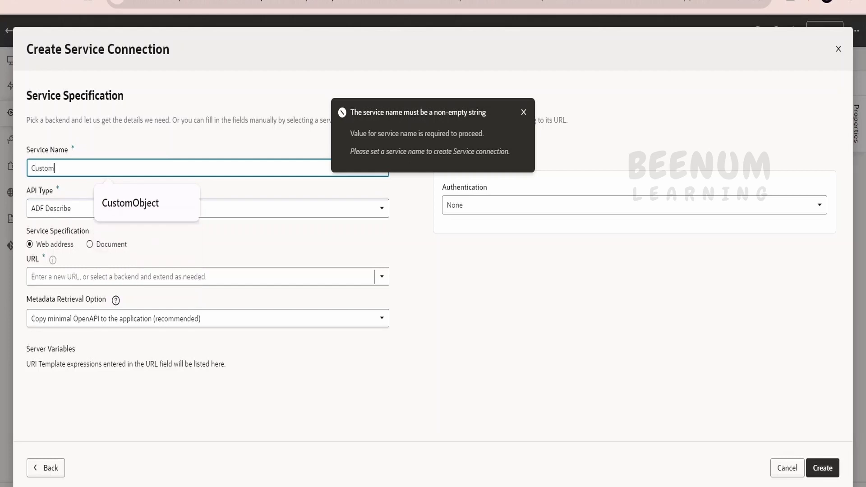
type("Object")
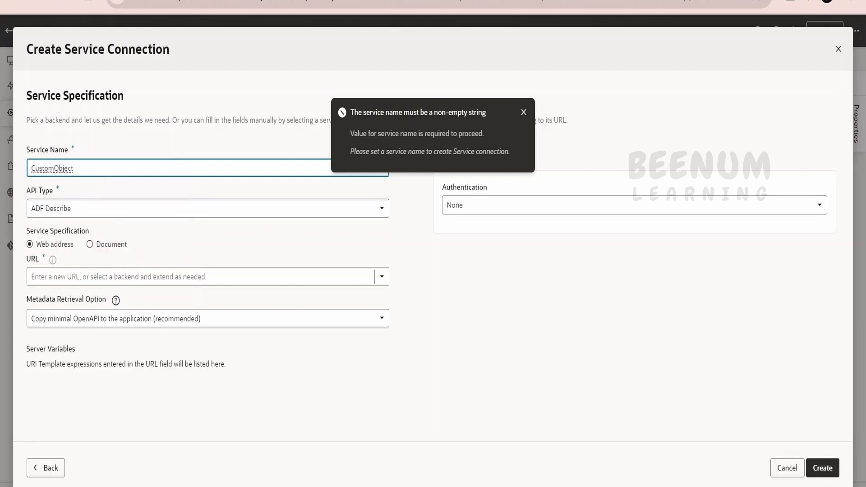
Enter the copied describe URL, set metadata retrieval to Copy full OpenAPI to the application, and load the service definition
left_click(201, 276)
key("ctrl+v")
left_click(381, 318)
left_click(194, 411)
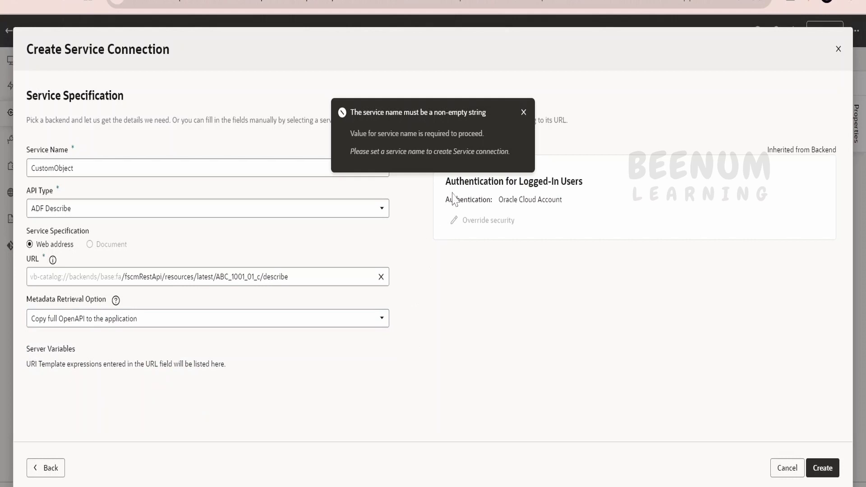
left_click(831, 472)
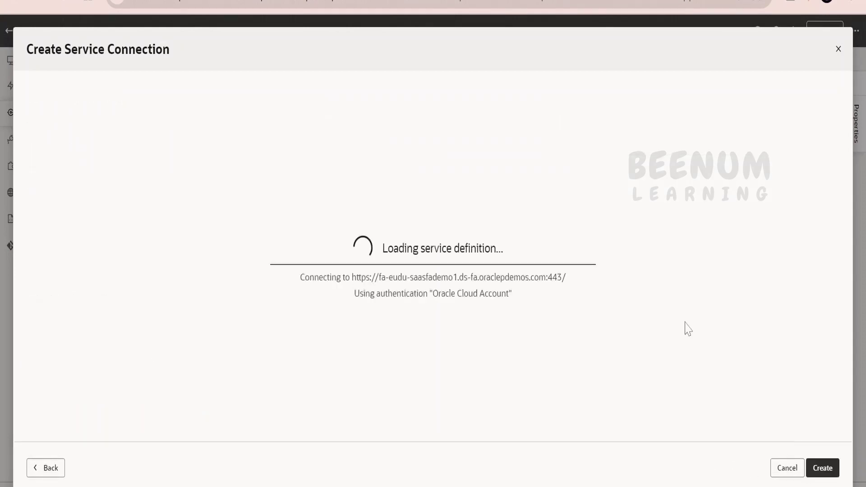
Check the describe request of the loading service definition in the developer tools network log
right_click(435, 483)
left_click(456, 477)
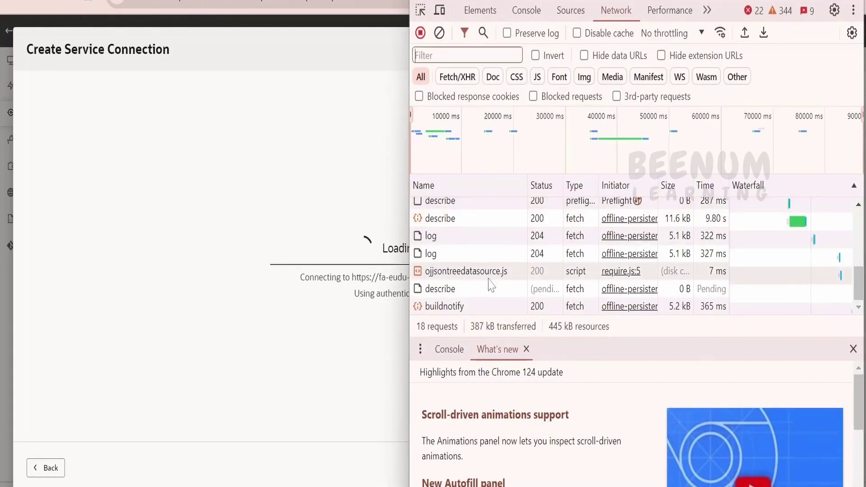
left_click(512, 289)
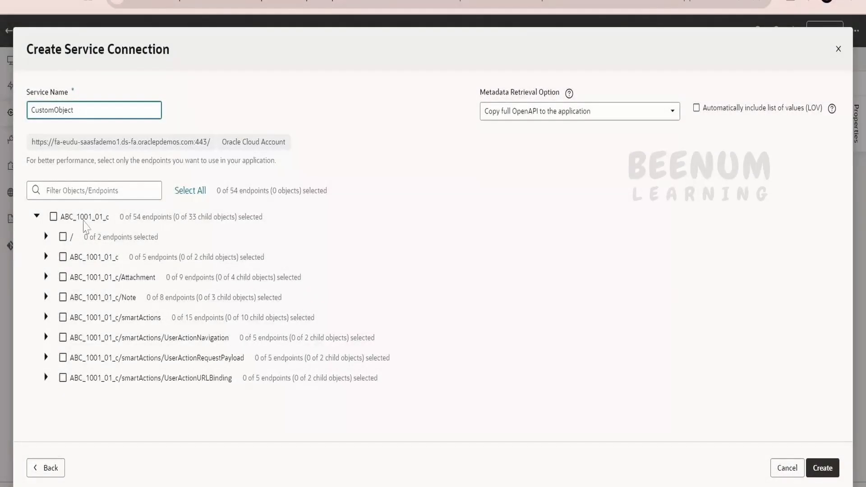
Select all endpoints of ABC_1001_01_c and review its root, collection, single-record and Attachment endpoints
left_click(53, 217)
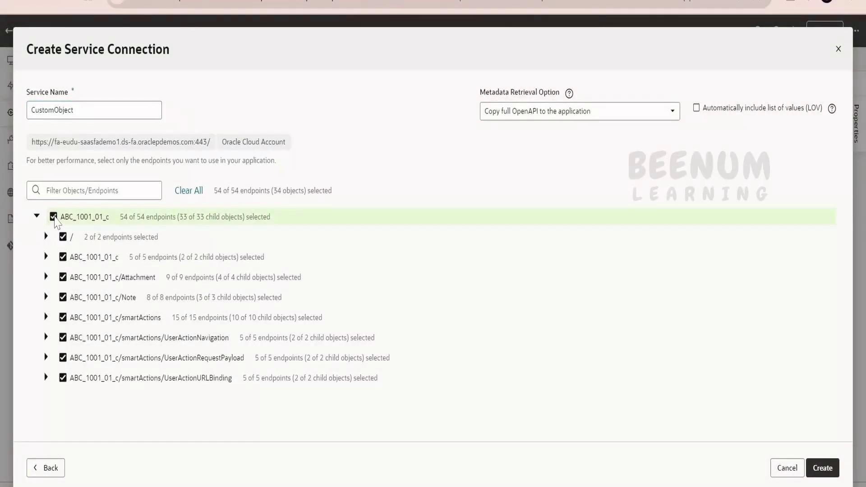
left_click(46, 237)
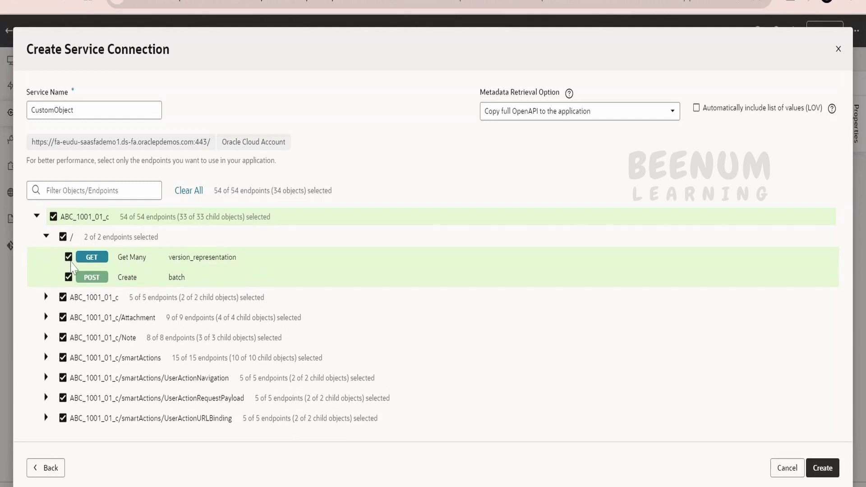
left_click(46, 298)
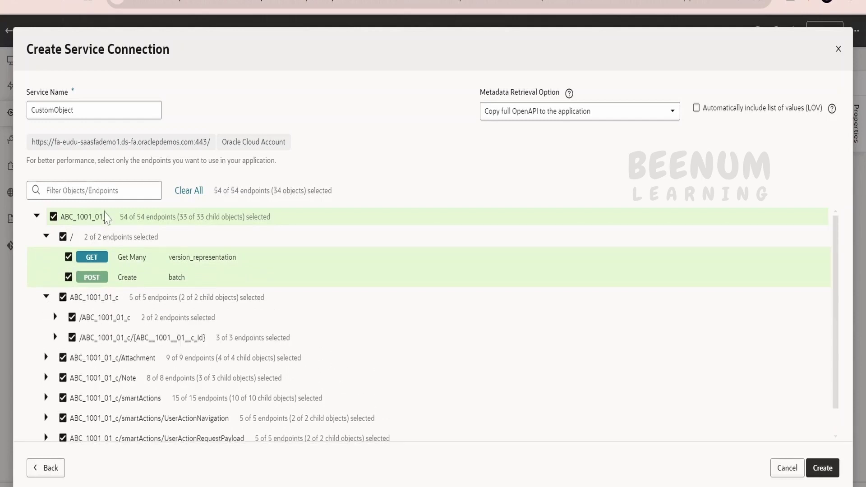
left_click(55, 317)
scroll(151, 319, "down", 2)
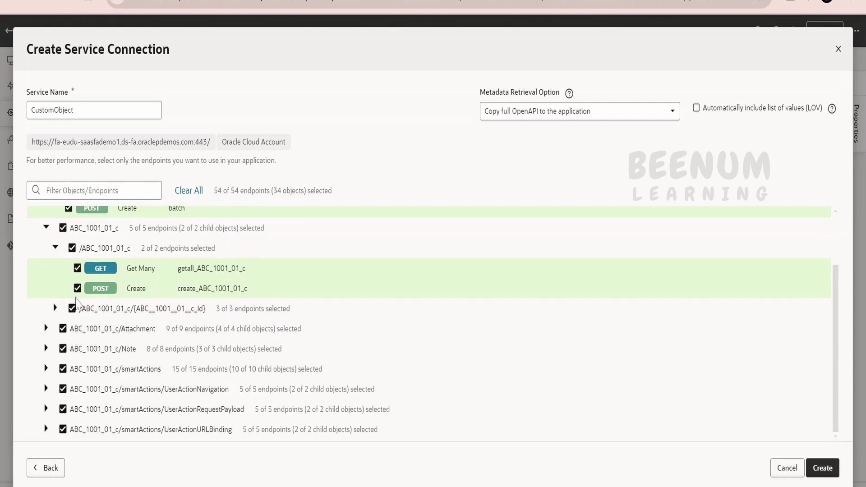
left_click(55, 309)
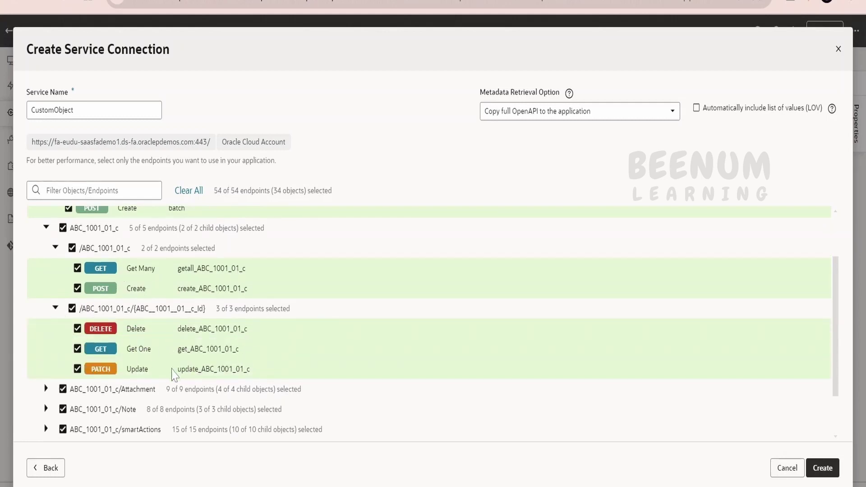
scroll(213, 374, "down", 2)
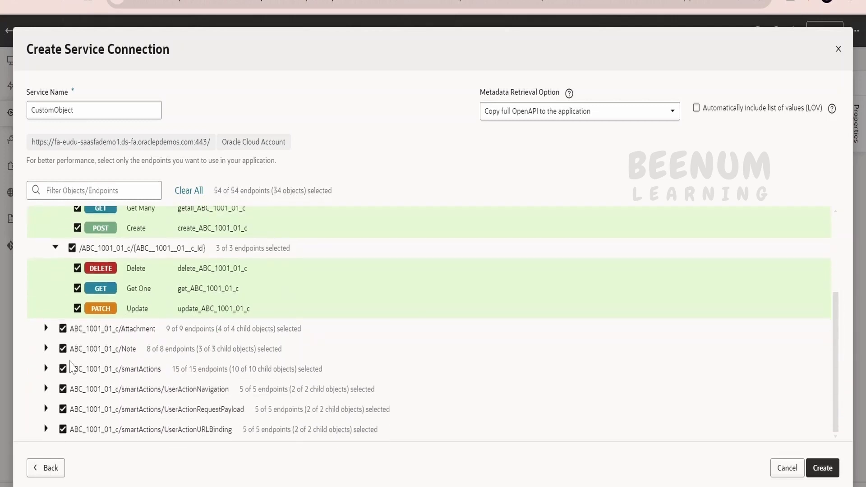
left_click(46, 329)
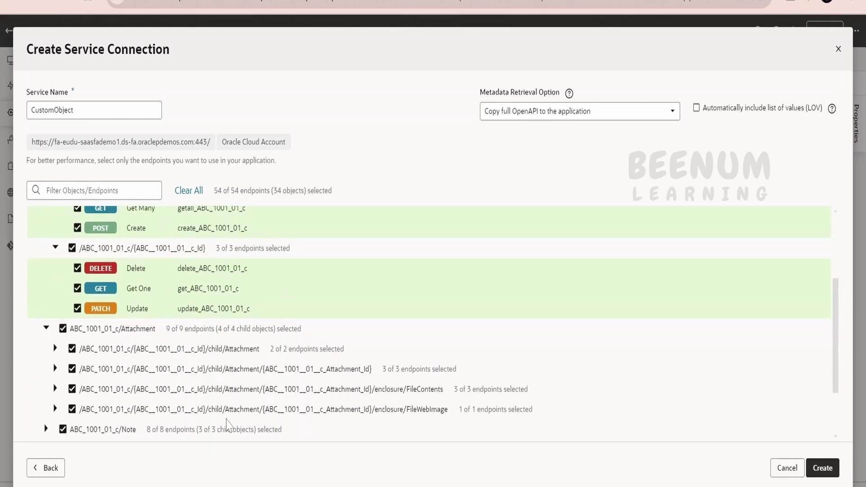
scroll(200, 379, "up", 2)
scroll(200, 379, "down", 5)
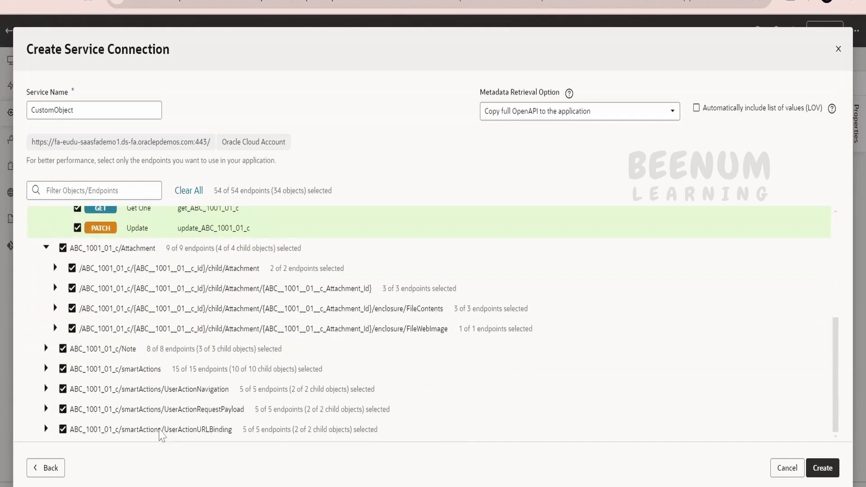
scroll(210, 424, "up", 5)
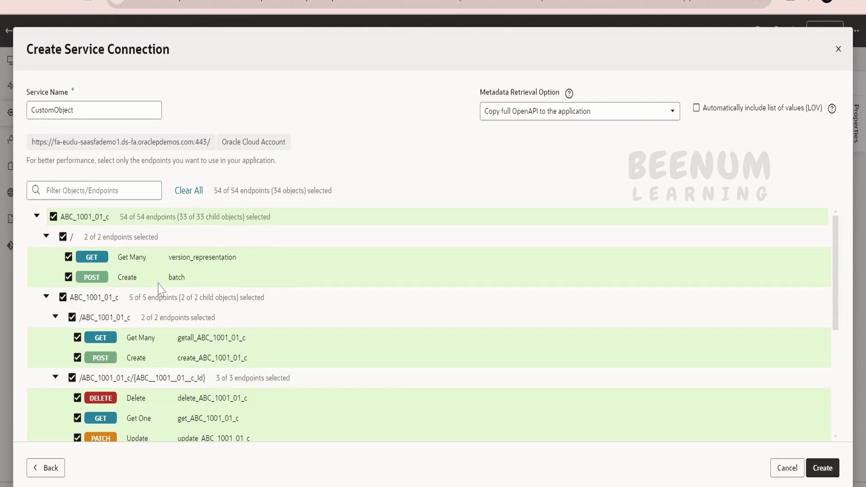
Create the CustomObject service connection and open its list of endpoints
left_click(823, 469)
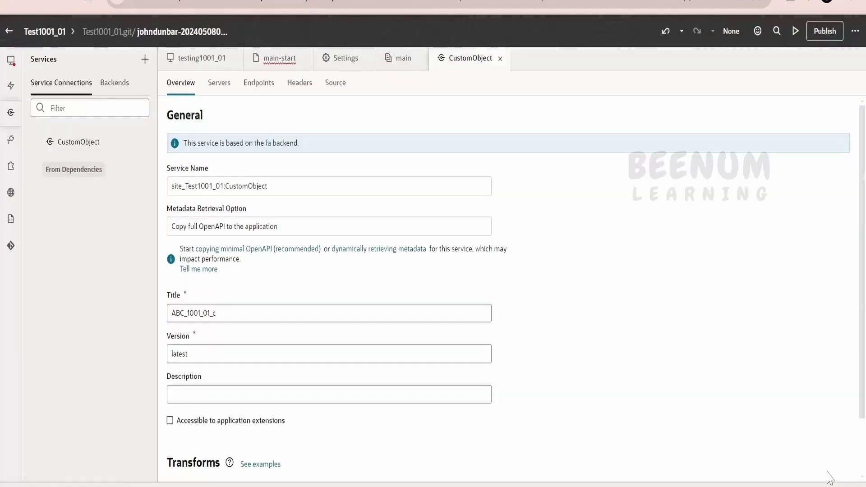
left_click(259, 84)
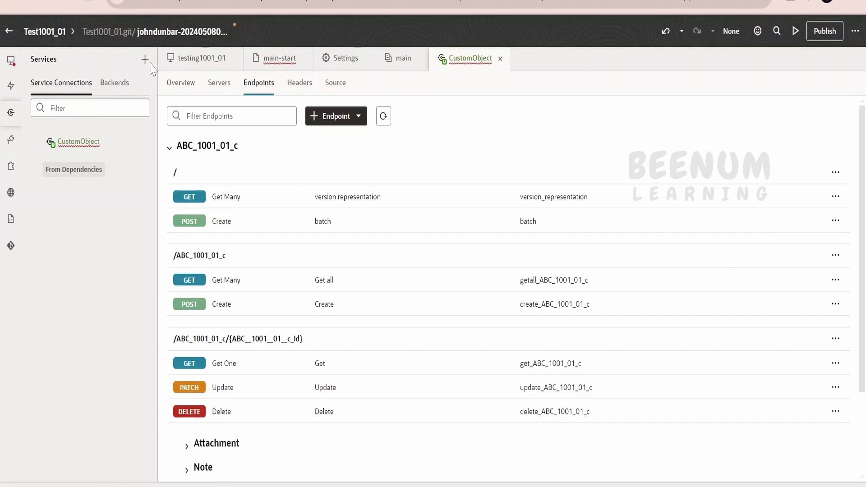
left_click(144, 59)
left_click(176, 83)
left_click(130, 185)
left_click(131, 194)
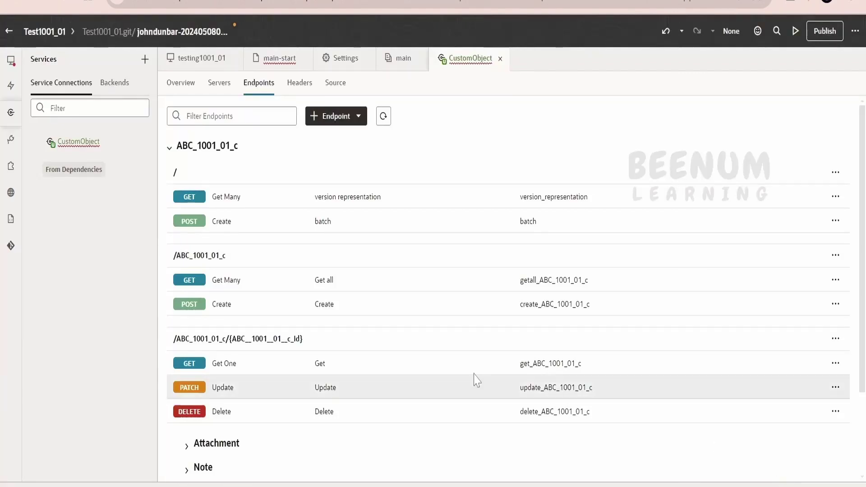
scroll(410, 376, "down", 3)
scroll(409, 377, "up", 3)
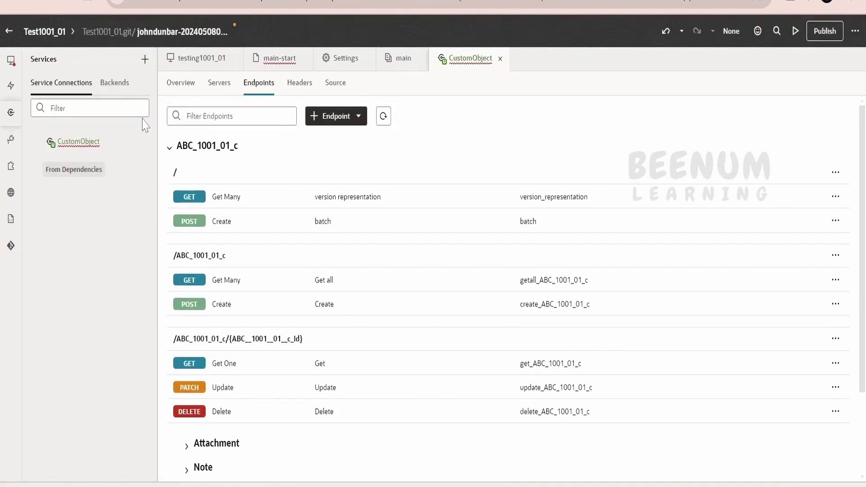
Start another service connection defined by specification, named CustomObject, with API type ADF Describe
left_click(145, 59)
left_click(182, 84)
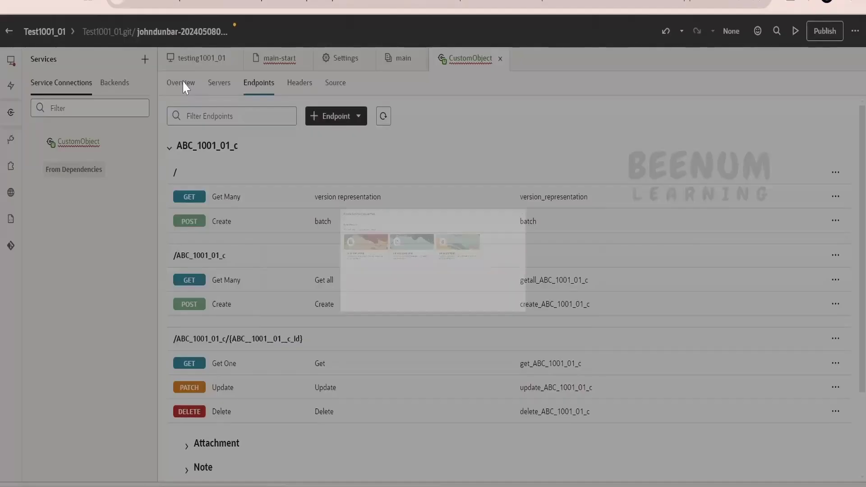
left_click(304, 215)
type("c")
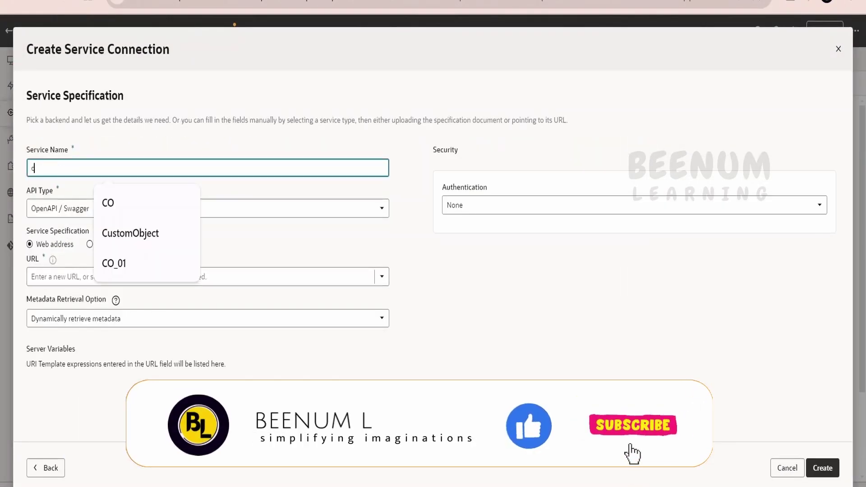
left_click(131, 234)
left_click(103, 208)
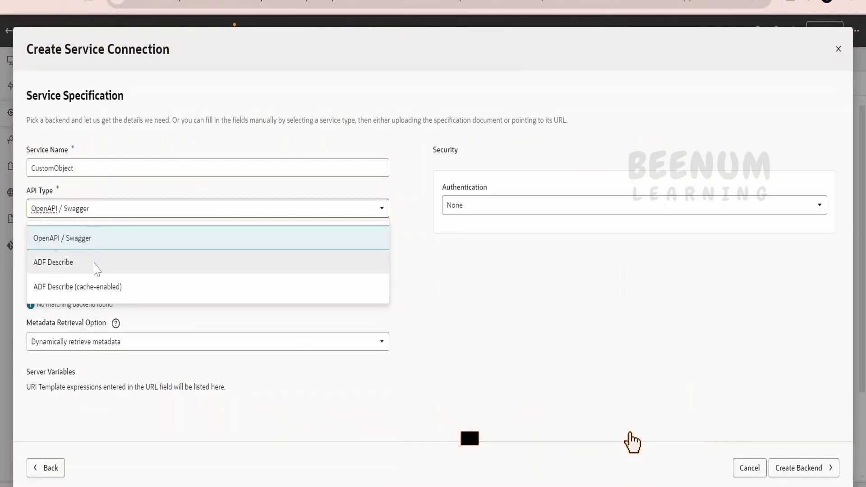
left_click(97, 262)
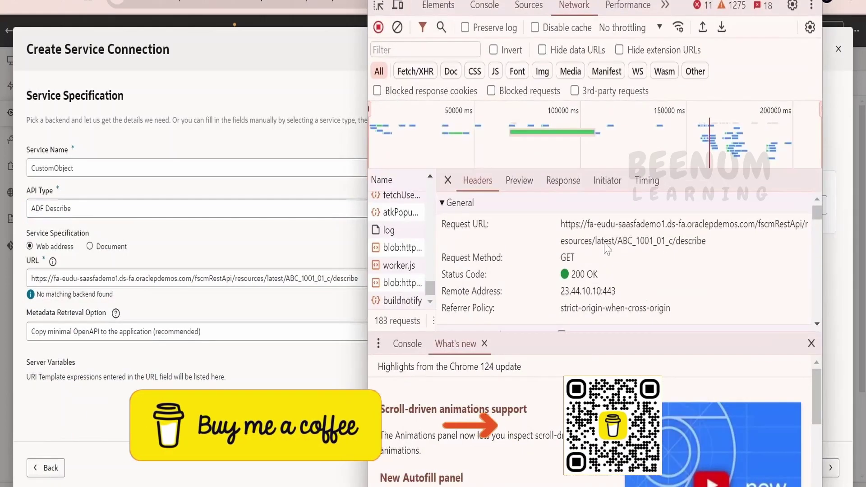
Check the full describe request URL of ABC_1001_01_c in the network request headers
left_click_drag(706, 241, 560, 234)
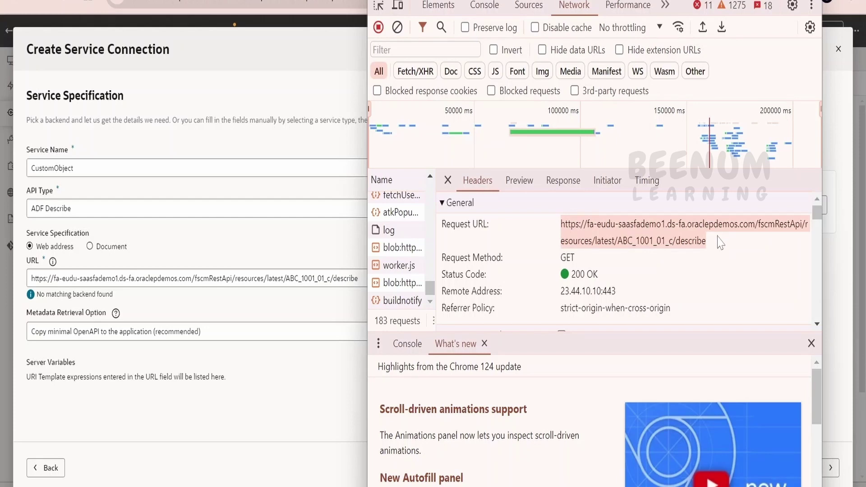
left_click(632, 225)
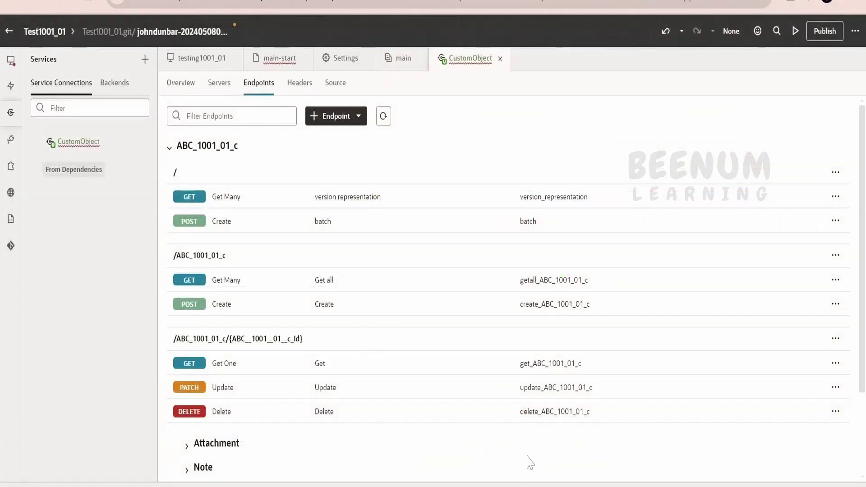
Open the main-start page and expand the CustomObject service down to the ABC_1001_01_c endpoints in its data
left_click(277, 61)
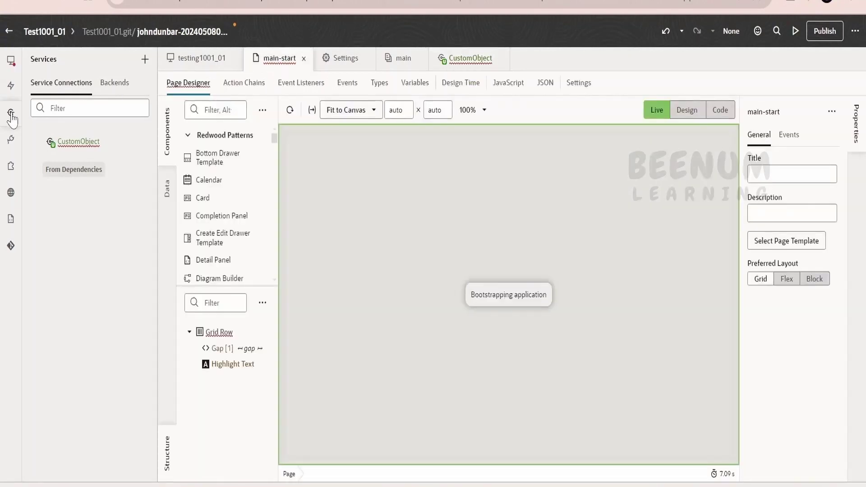
left_click(12, 116)
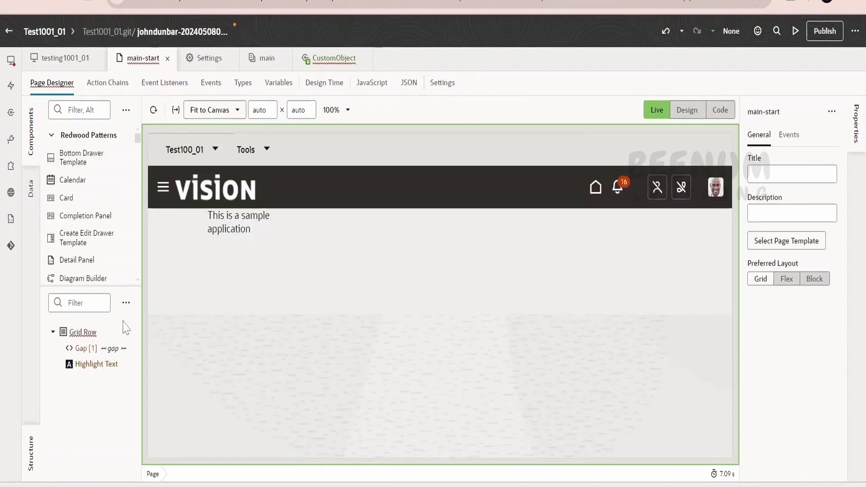
left_click(31, 188)
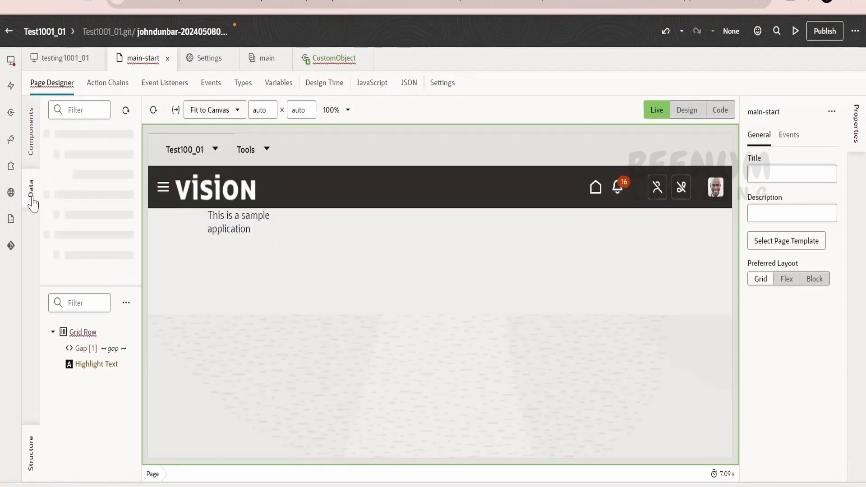
left_click(47, 135)
left_click(58, 154)
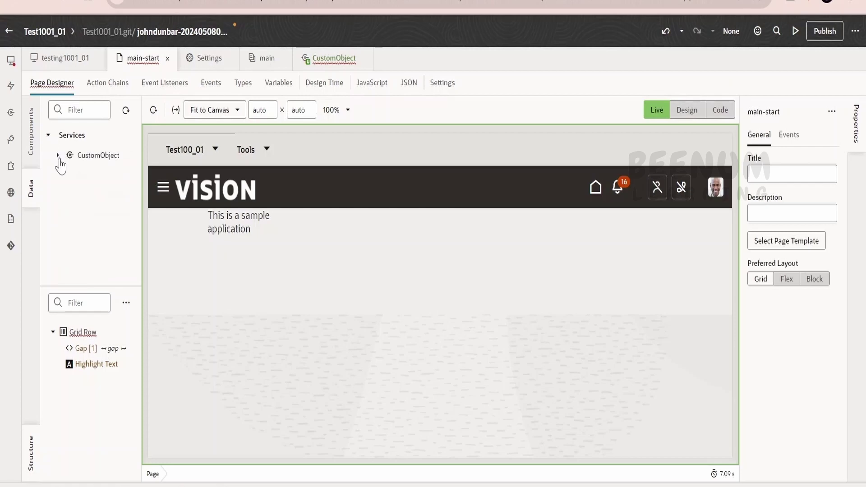
left_click(67, 175)
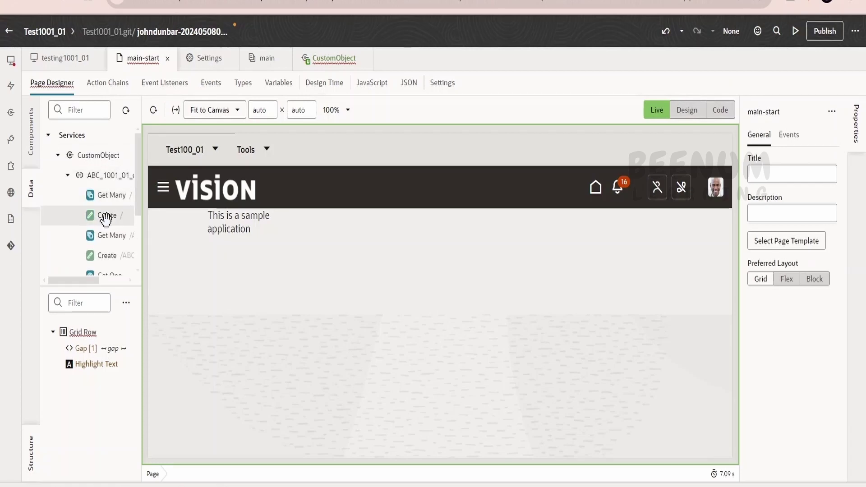
Place the Create endpoint of /ABC_1001_01_c on the page below the sample text, rendered as a create form
scroll(93, 253, "down", 3)
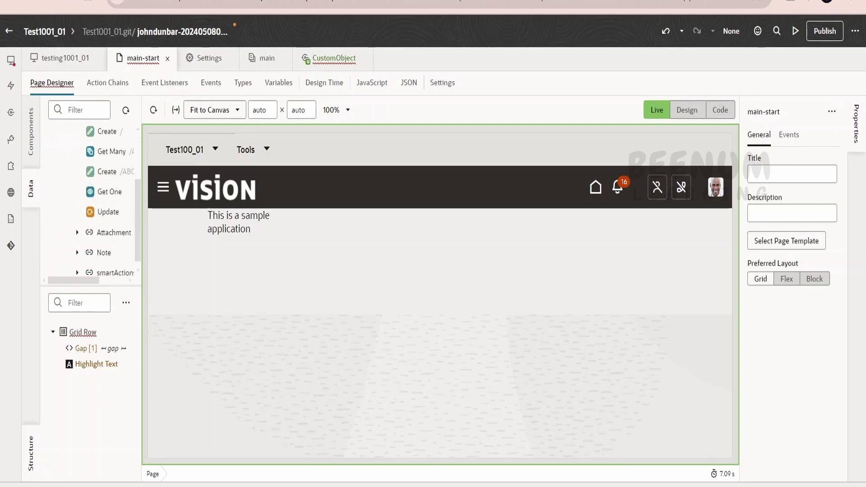
left_click_drag(84, 280, 103, 280)
left_click_drag(85, 195, 198, 249)
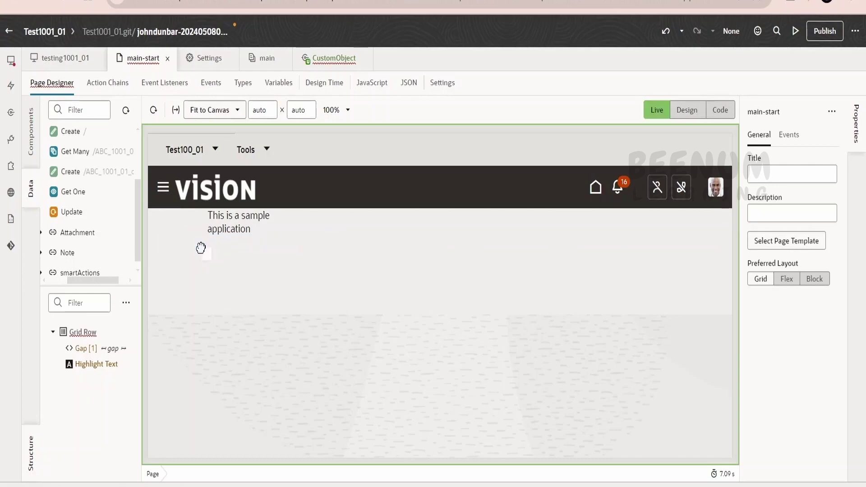
left_click(234, 310)
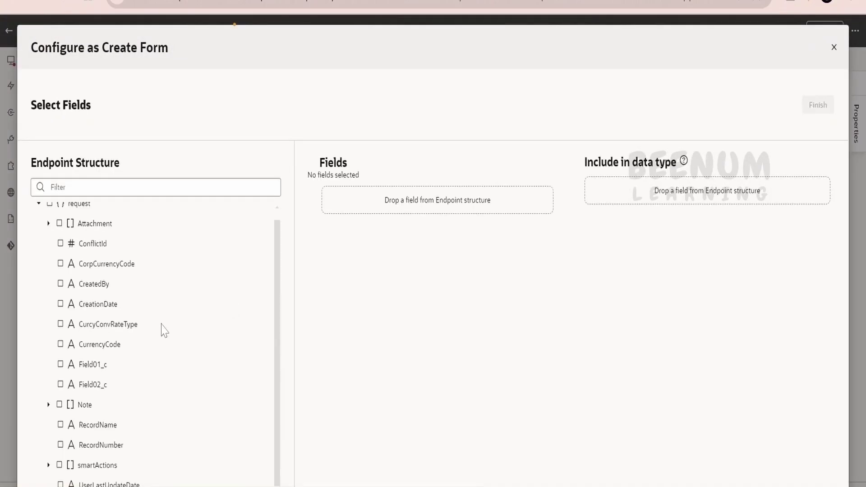
Add RecordName, Field02_c and Field01_c as the create form's fields and finish its configuration
left_click(86, 433)
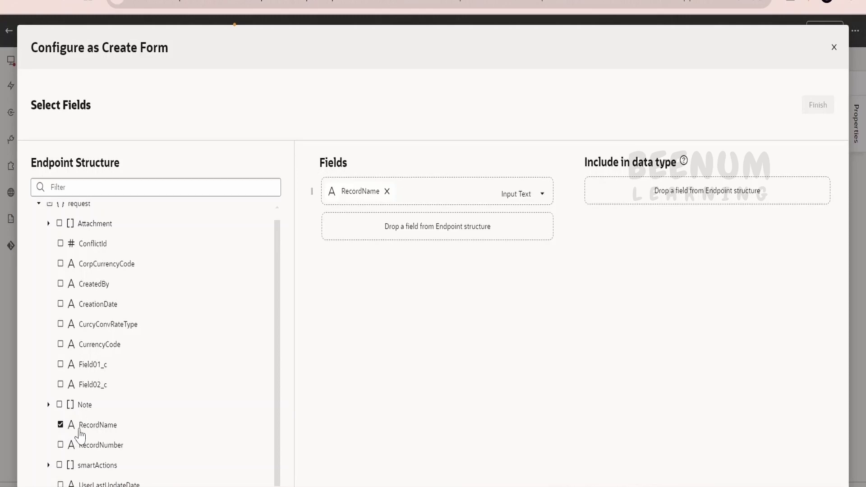
left_click(90, 386)
left_click(93, 365)
left_click(821, 105)
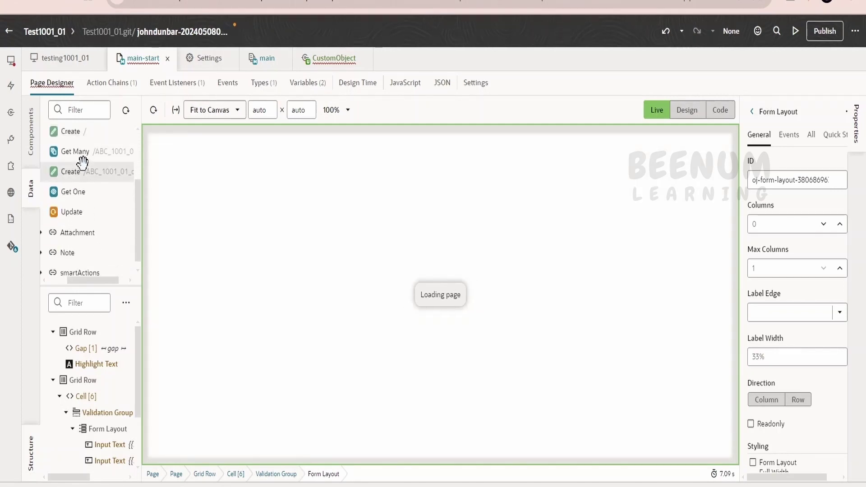
Place the Get Many endpoint of /ABC_1001_01_c beside the form, rendered as a standard, non-dynamic table
left_click(53, 380)
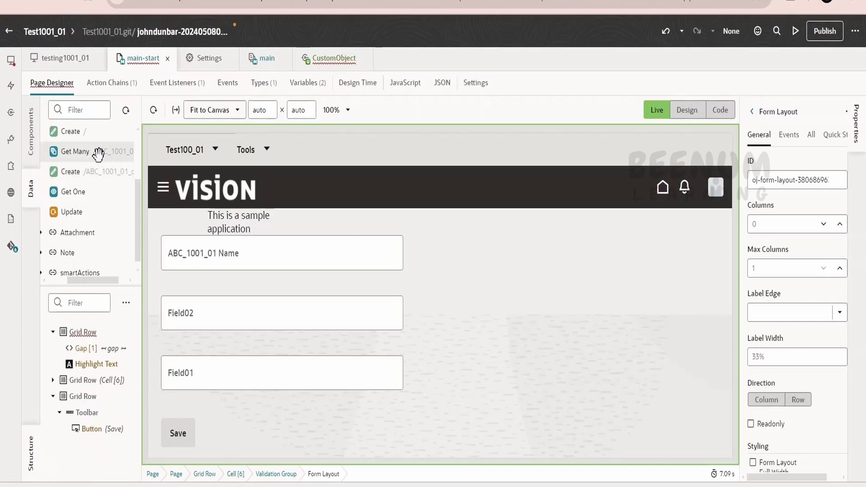
left_click_drag(98, 155, 461, 288)
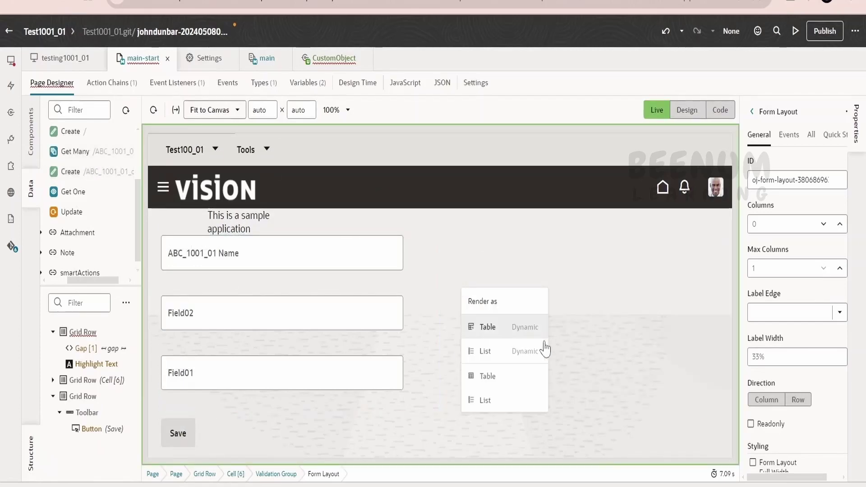
left_click(499, 374)
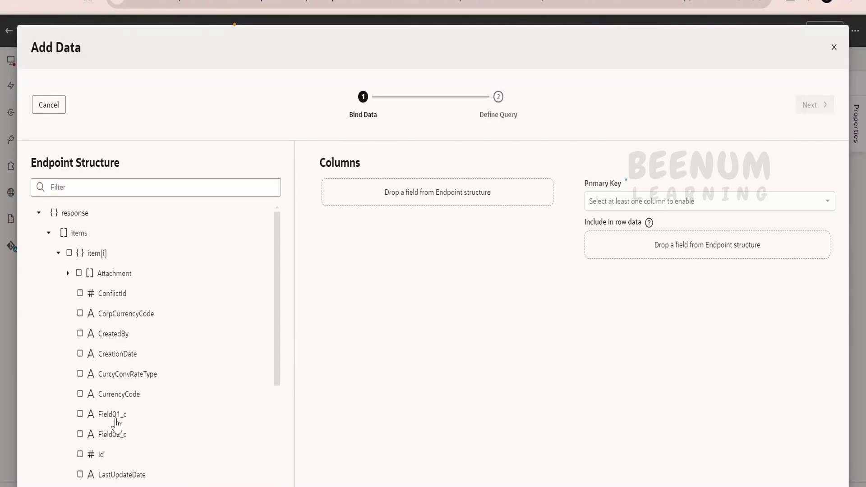
Bind Field01_c, Field02_c and RecordName as the table's columns
left_click(119, 417)
left_click(113, 434)
scroll(111, 440, "down", 4)
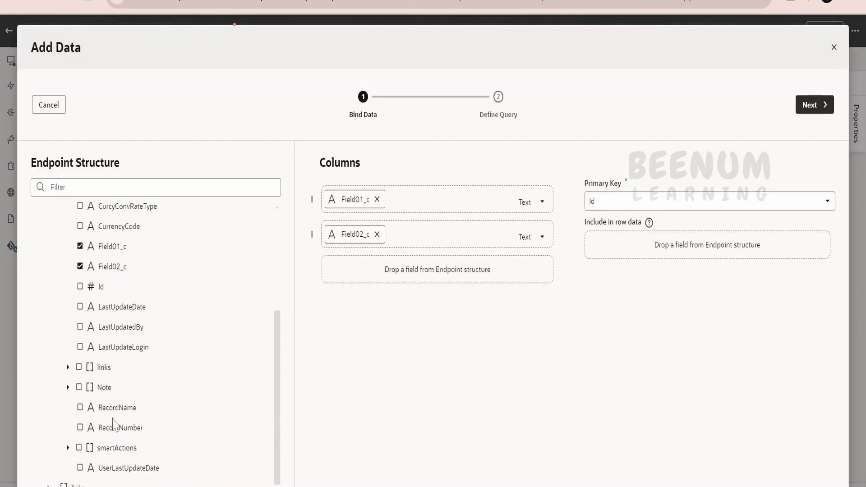
left_click(130, 411)
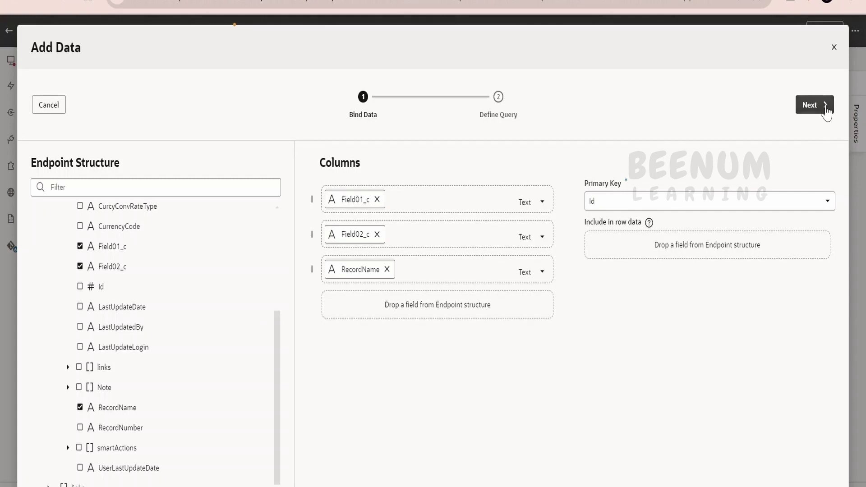
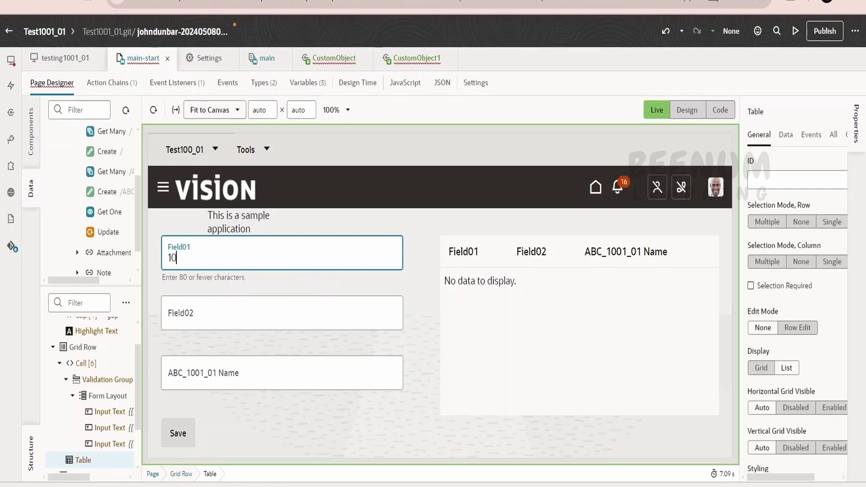
Fill in Field02 with 100 02 and ABC_1001_01 Name with 100 03, and try to save the record
left_click(282, 313)
type("100 02")
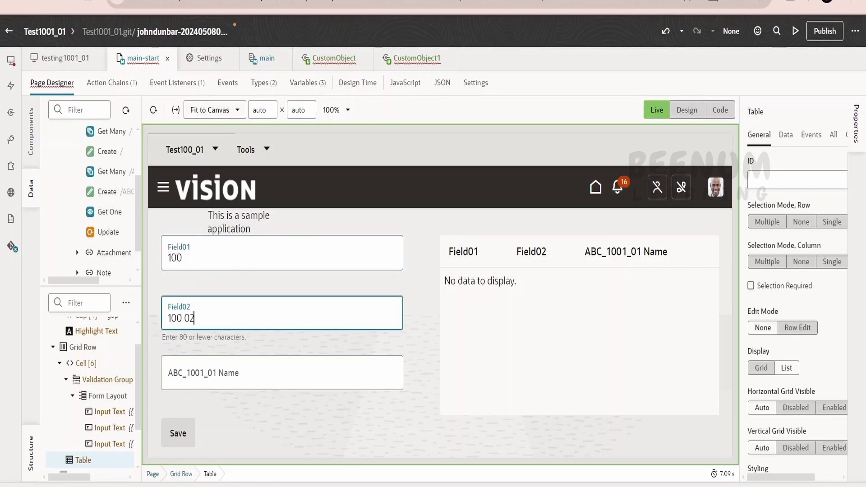
left_click(282, 372)
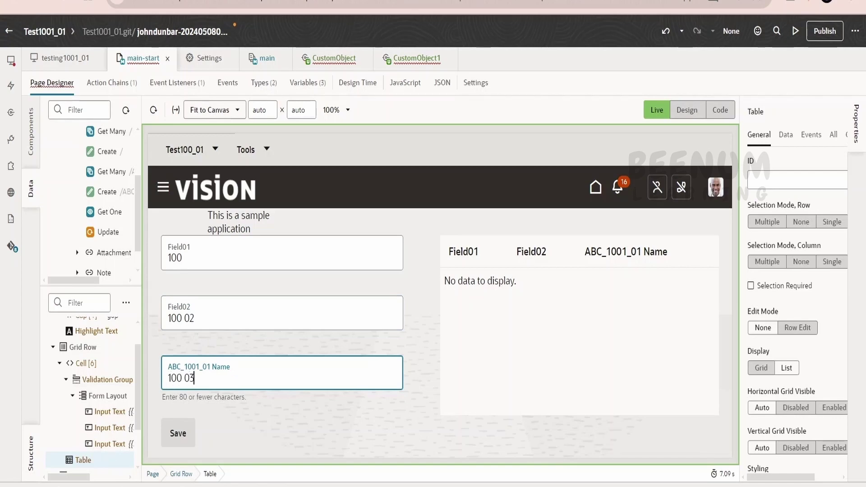
type("100 03")
left_click(191, 434)
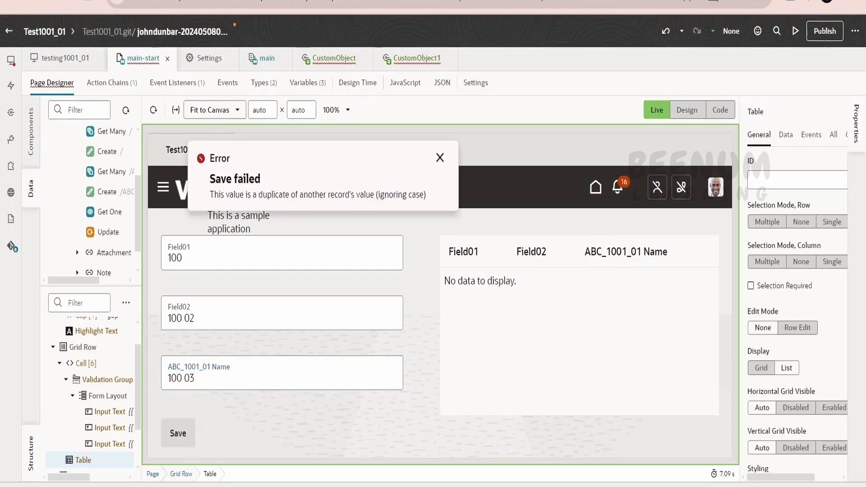
left_click(440, 158)
Change the ABC_1001_01 Name to 100 04, save the record and dismiss the notification
left_click(195, 378)
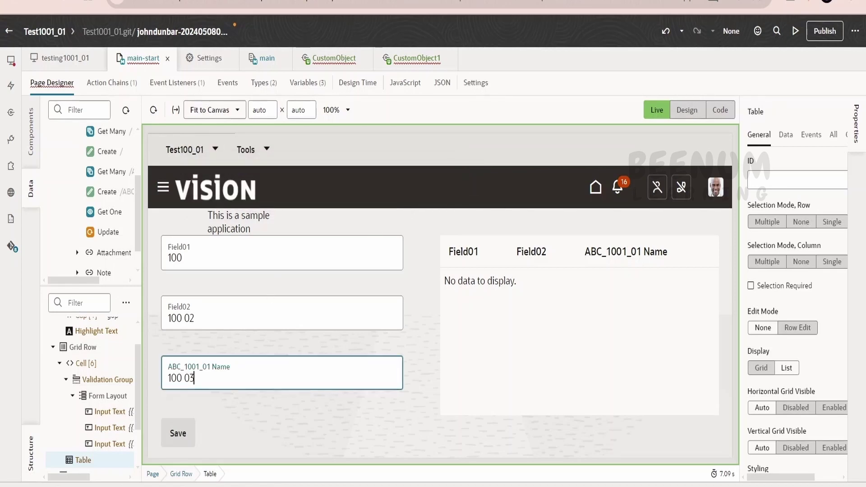
key("BackSpace")
type("4")
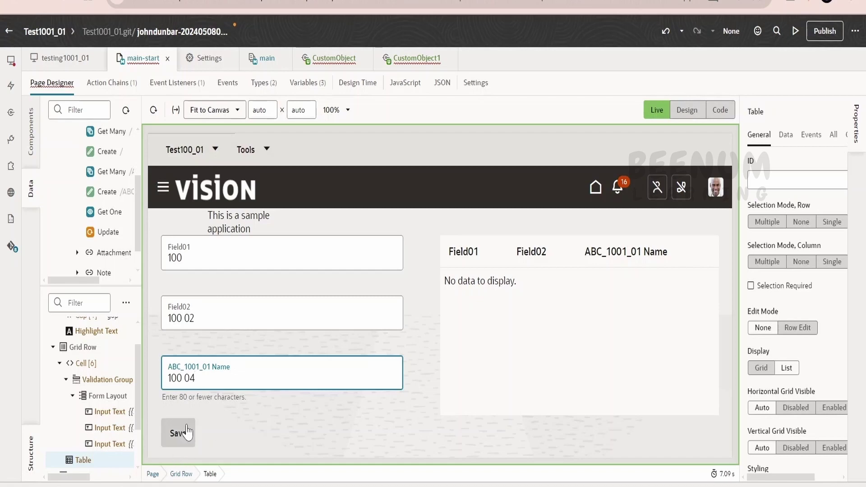
left_click(187, 432)
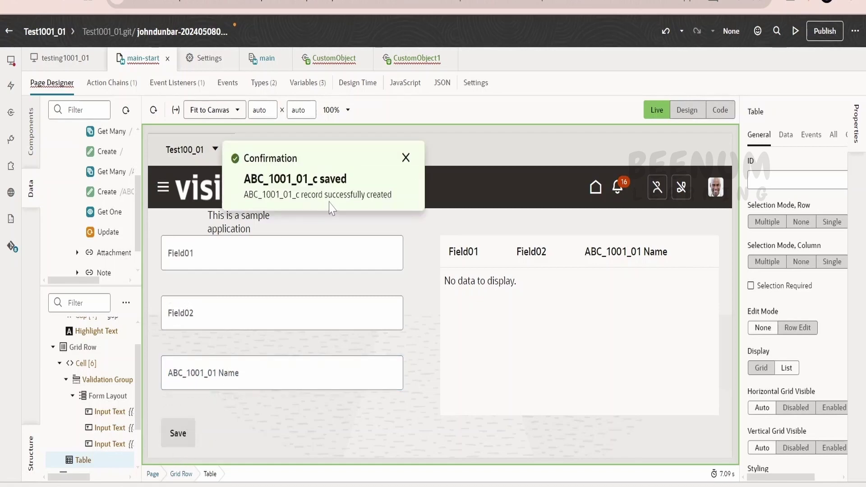
left_click(402, 158)
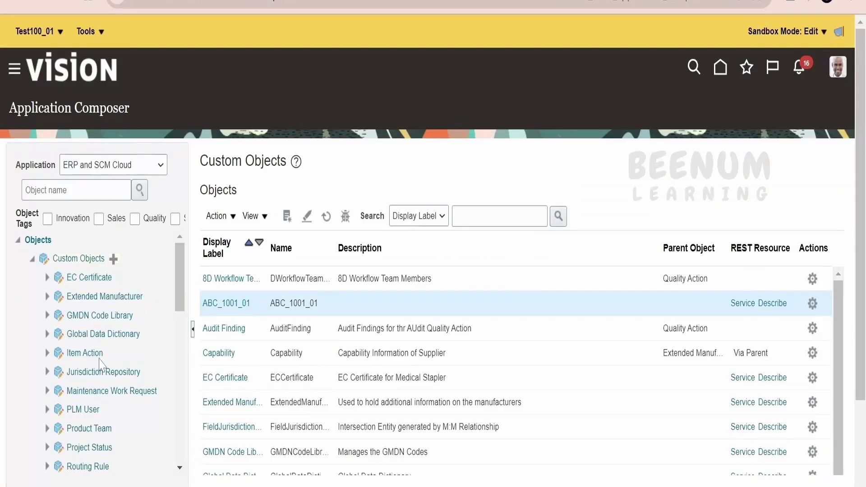
Review the ABC_1001_01 object's overview and edit settings in Application Composer, and refresh the main-start page in Visual Builder
scroll(101, 364, "down", 5)
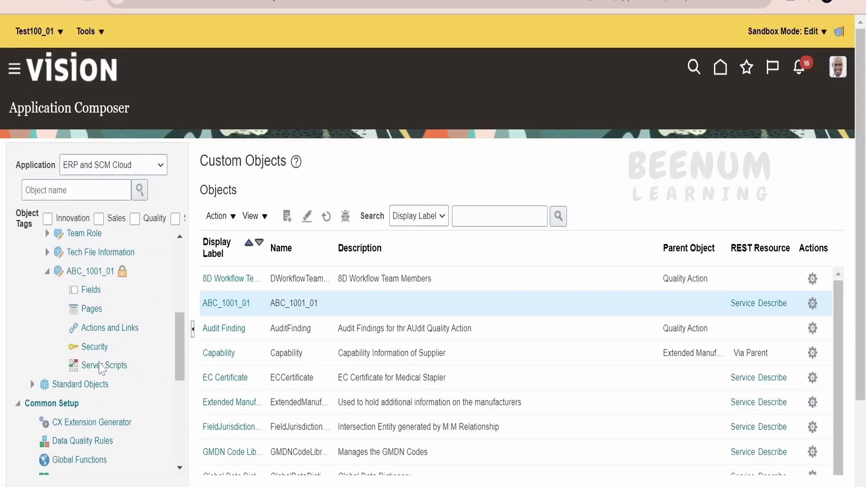
left_click(100, 272)
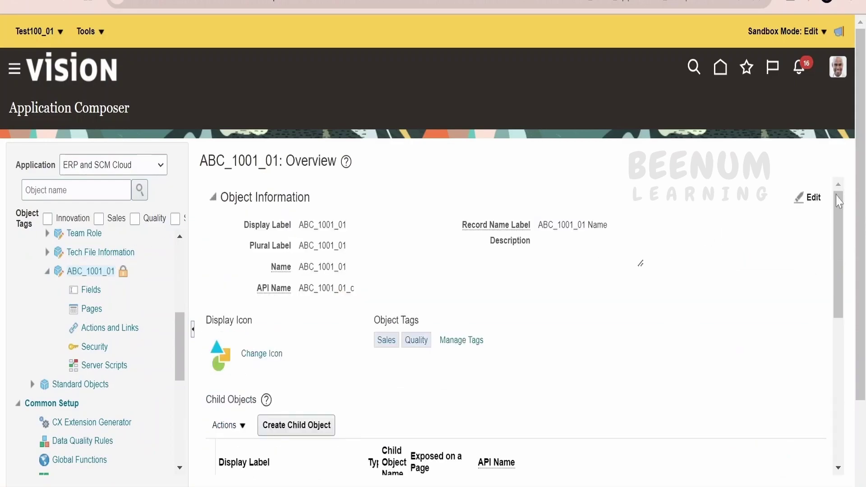
left_click(809, 197)
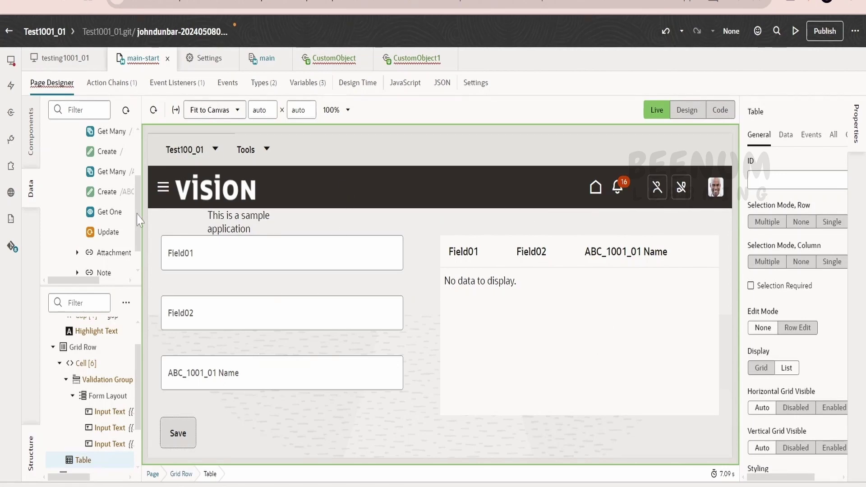
left_click(153, 110)
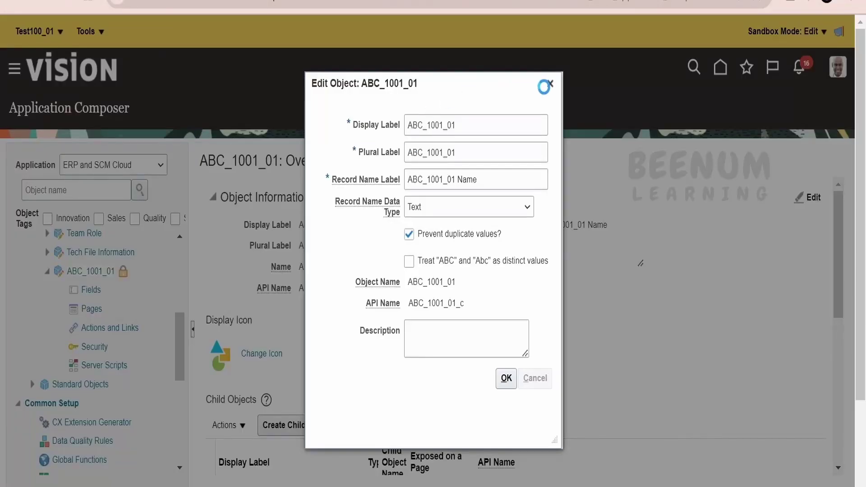
key("Escape")
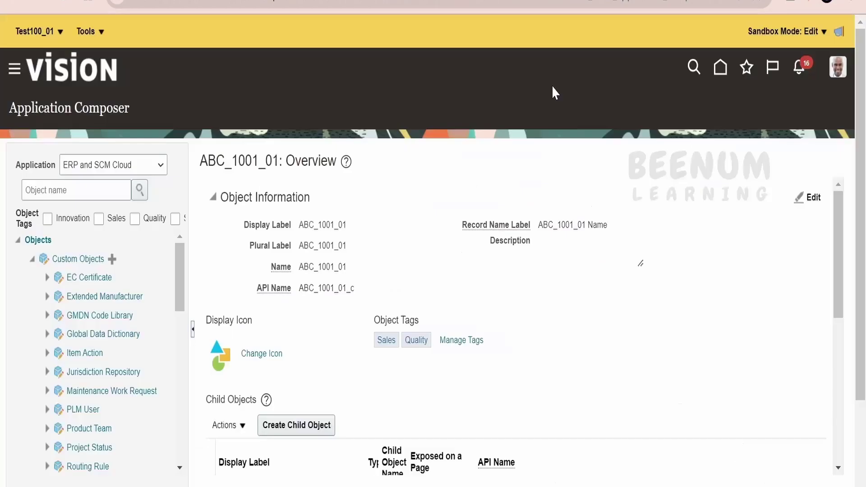
Open the Custom Objects Administration role in Application Composer's Role Security to view its object permissions
scroll(139, 288, "down", 15)
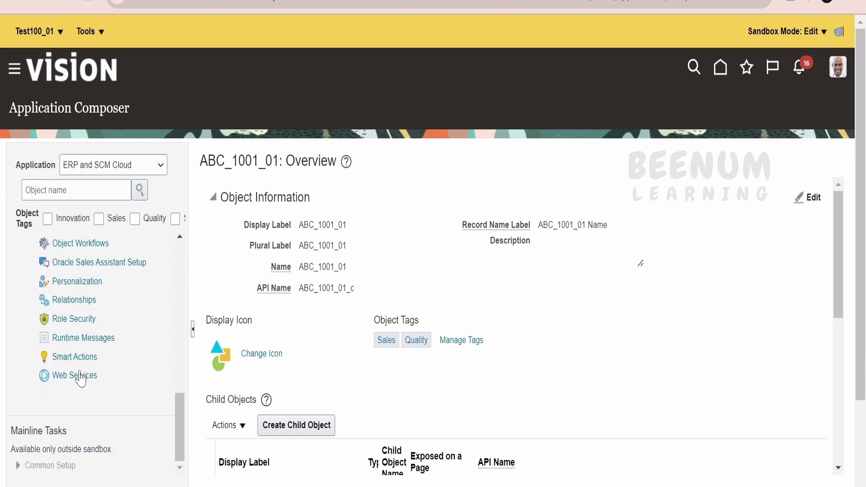
left_click(85, 320)
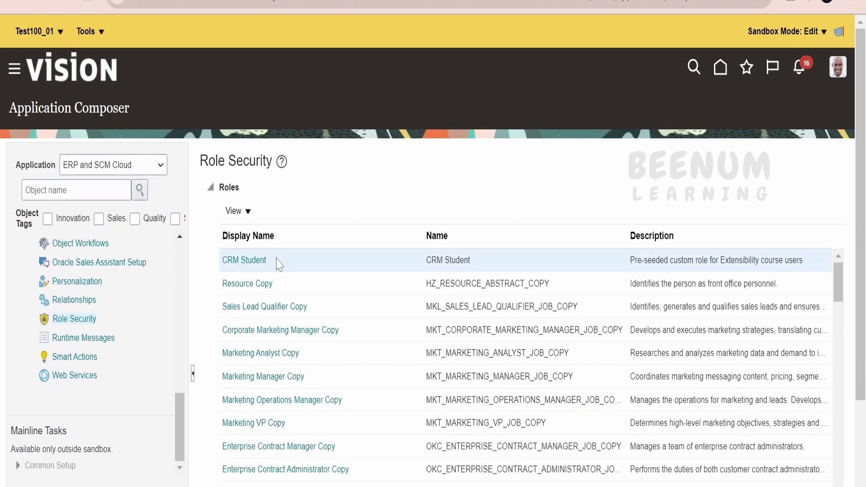
scroll(278, 264, "down", 2)
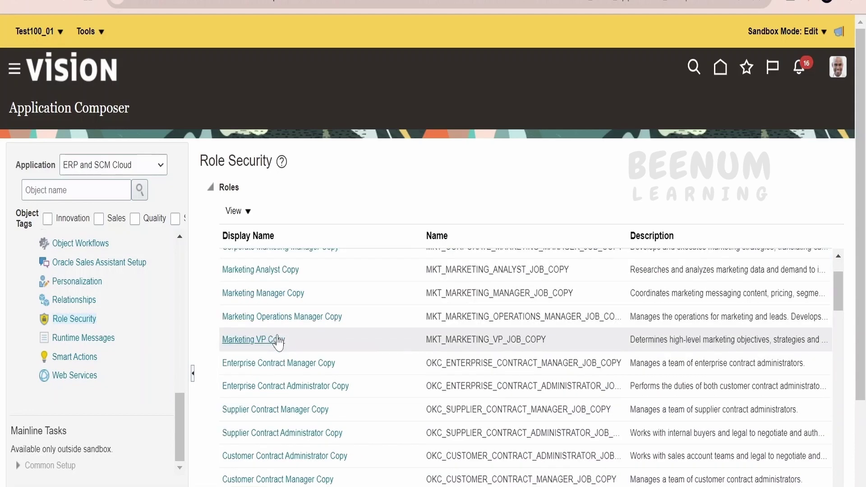
scroll(278, 341, "down", 2)
scroll(278, 342, "down", 5)
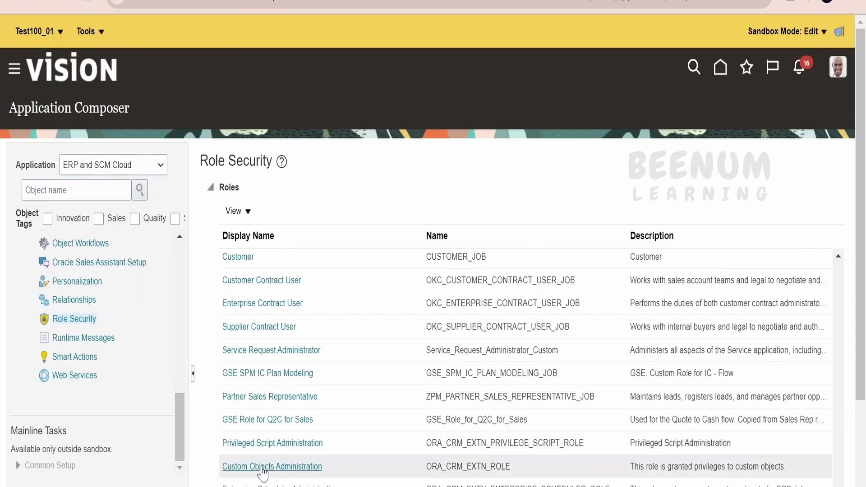
scroll(294, 348, "down", 3)
left_click(292, 345)
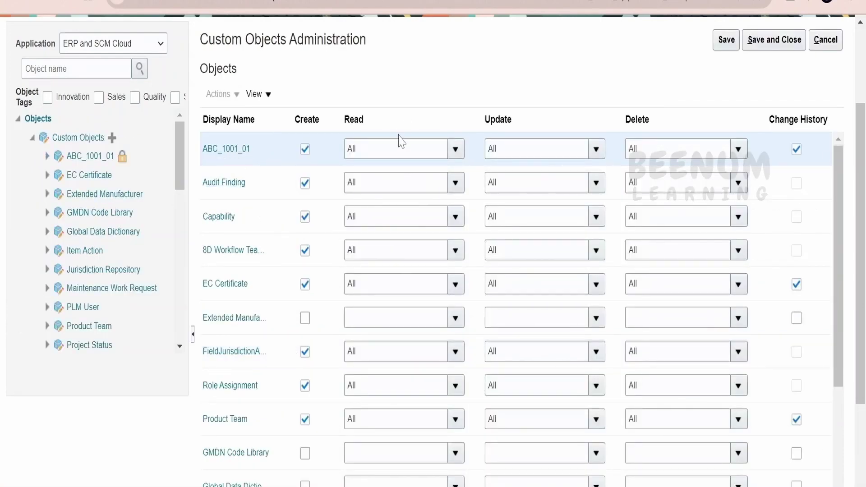
Leave the Custom Objects Administration role and examine the Sales Analyst Copy role's object permissions in Role Security, closing it without saving
left_click(827, 43)
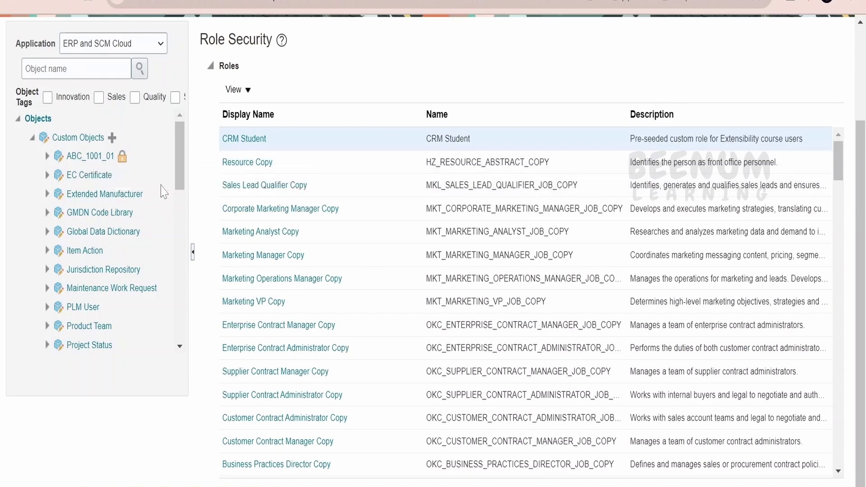
scroll(367, 351, "up", 3)
scroll(287, 476, "down", 5)
scroll(287, 476, "down", 4)
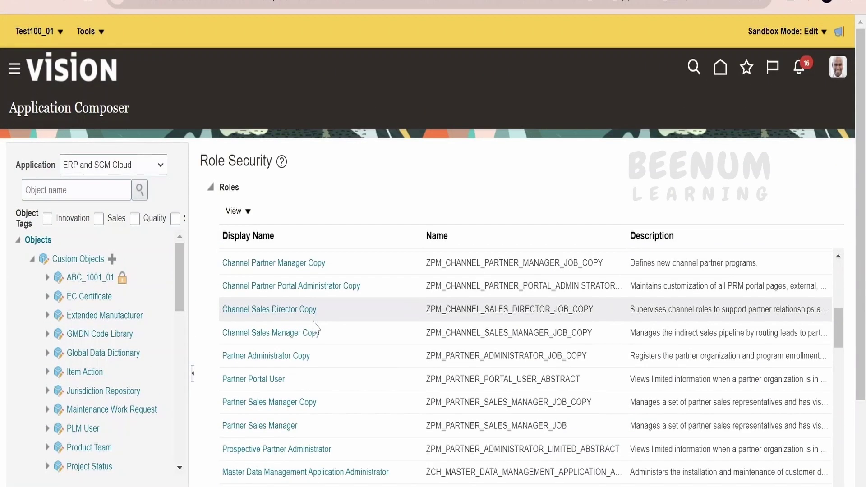
scroll(315, 326, "down", 2)
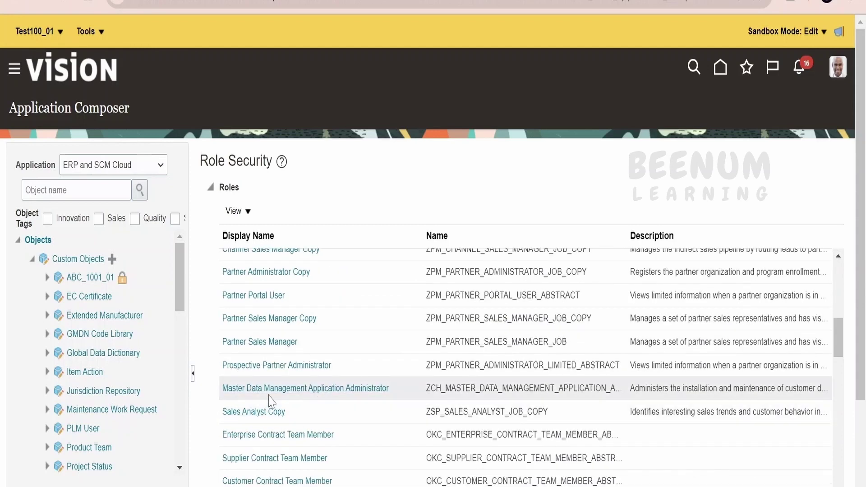
left_click(252, 411)
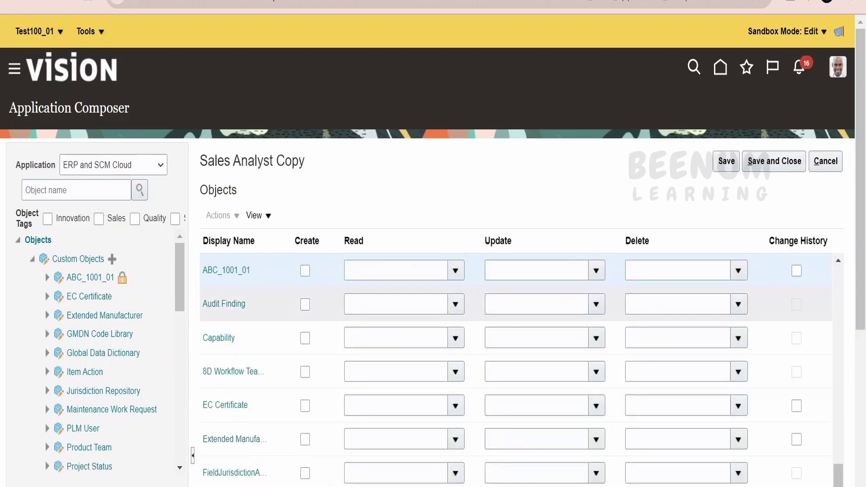
scroll(843, 252, "down", 5)
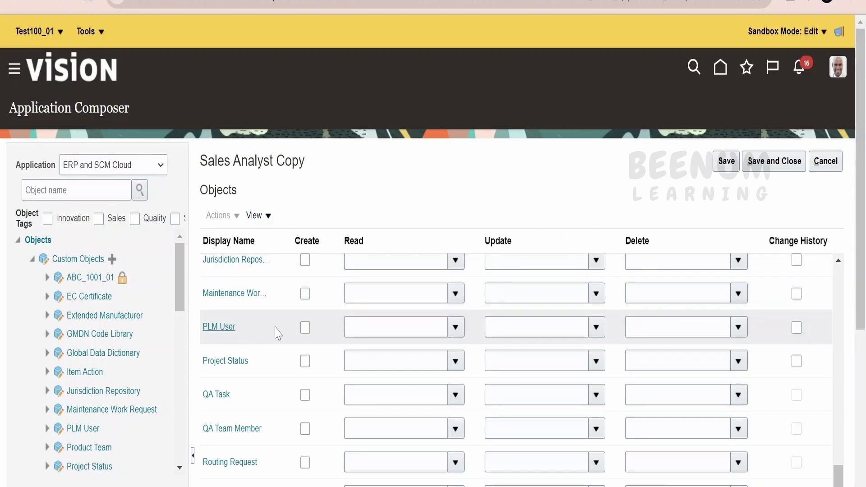
scroll(295, 328, "up", 5)
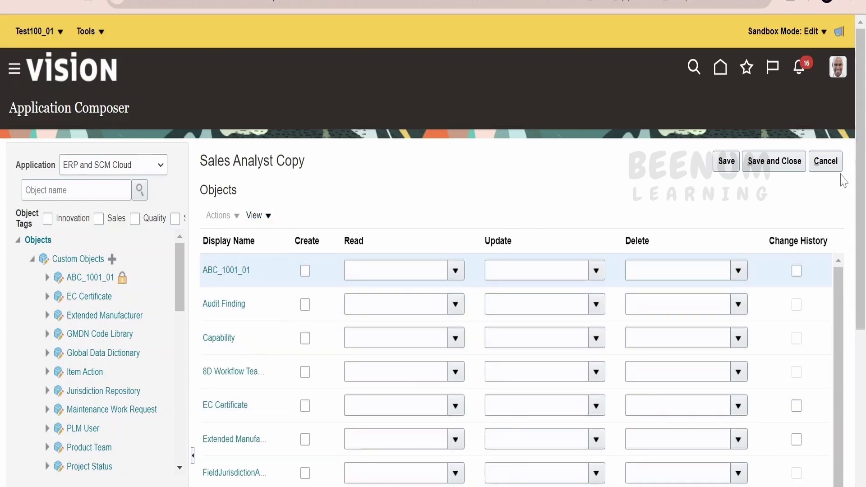
left_click(837, 163)
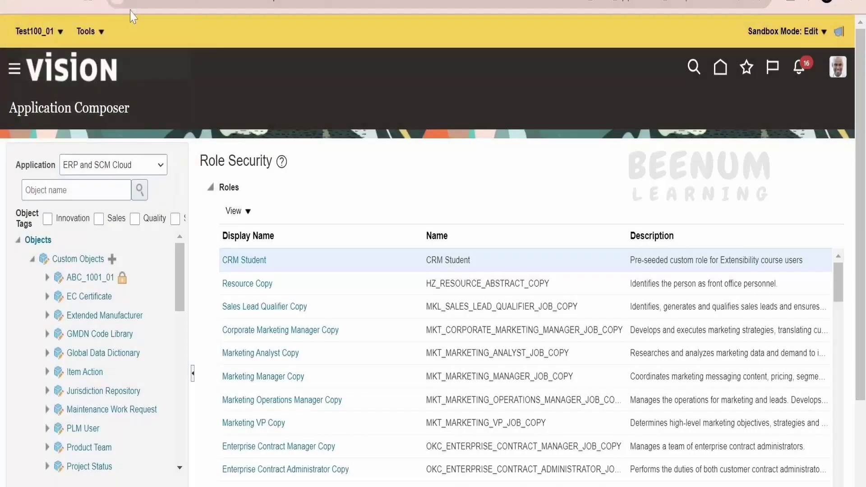
Publish the Test100_01 sandbox from its sandbox details page and confirm the publication
left_click(34, 31)
left_click(68, 79)
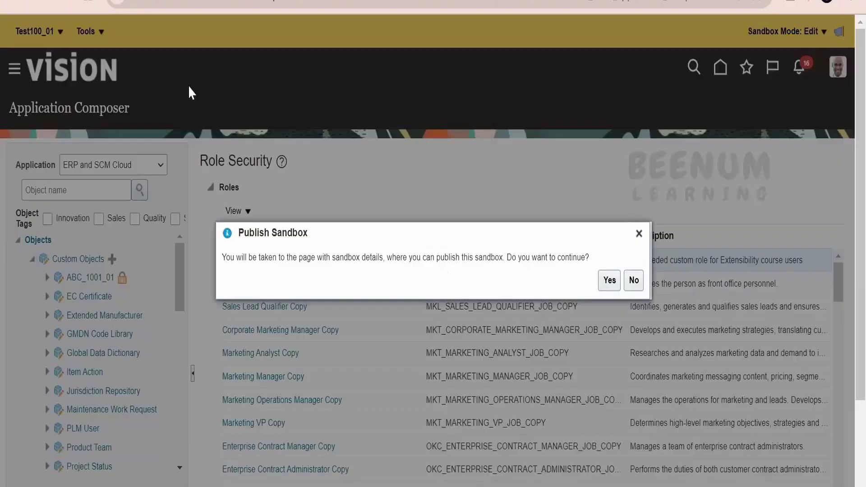
left_click(609, 280)
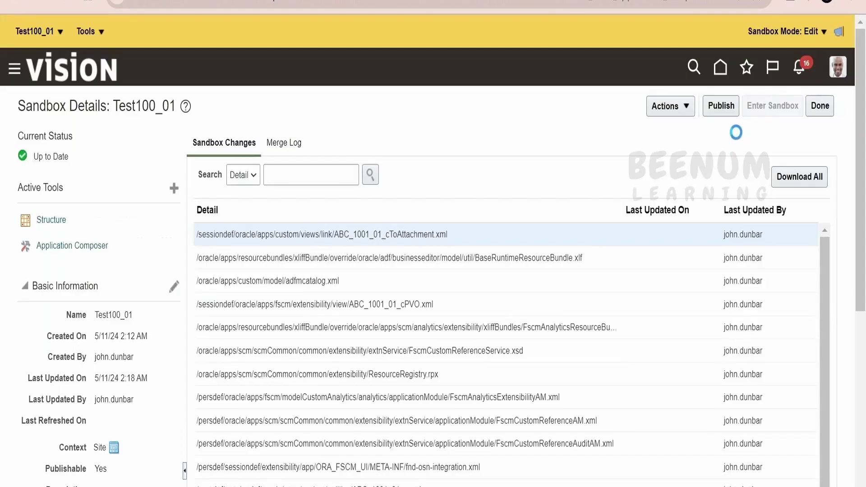
left_click(723, 106)
left_click(611, 282)
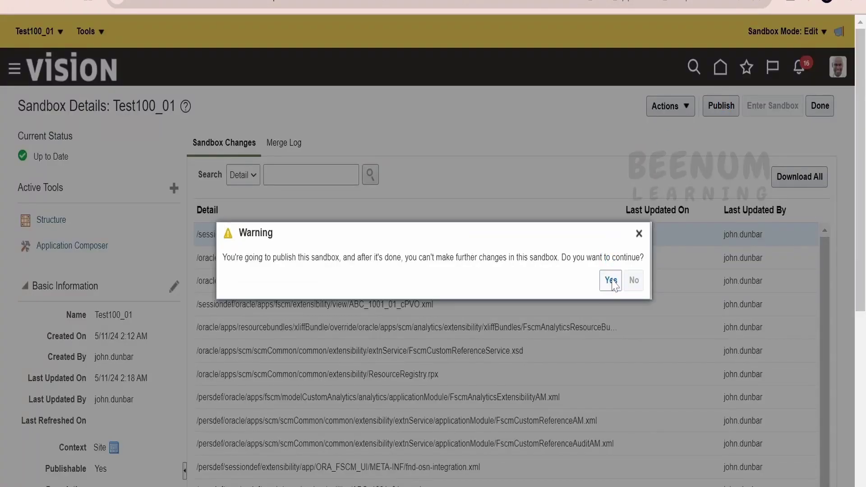